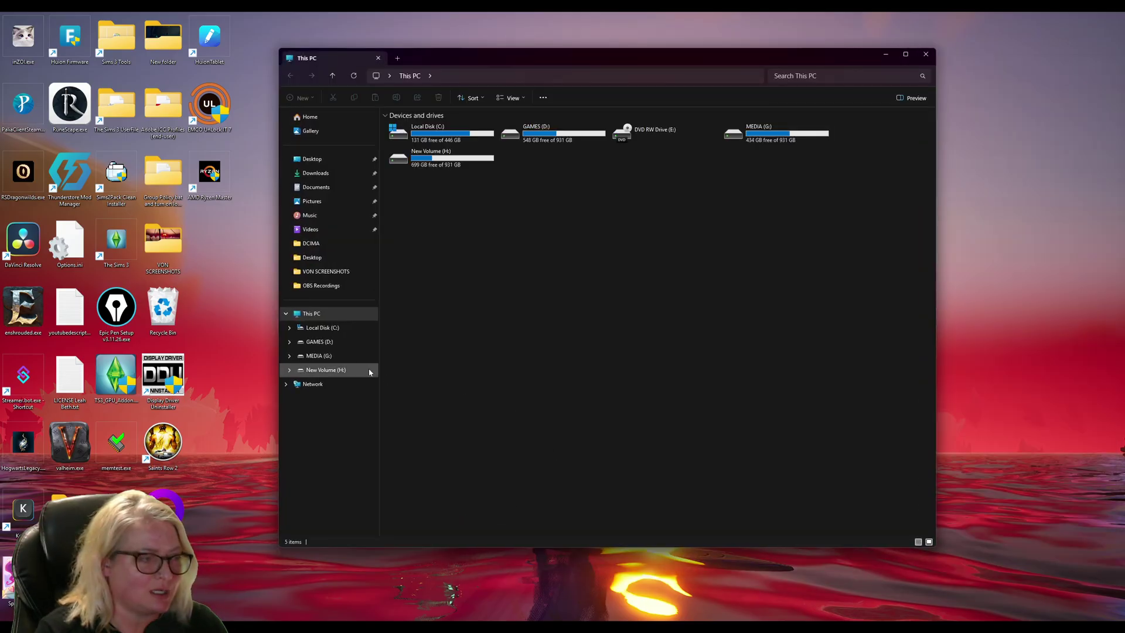
- Open the My Sims 3 Folder Backup.rar archive on the MEDIA (G:) drive
left_click(355, 354)
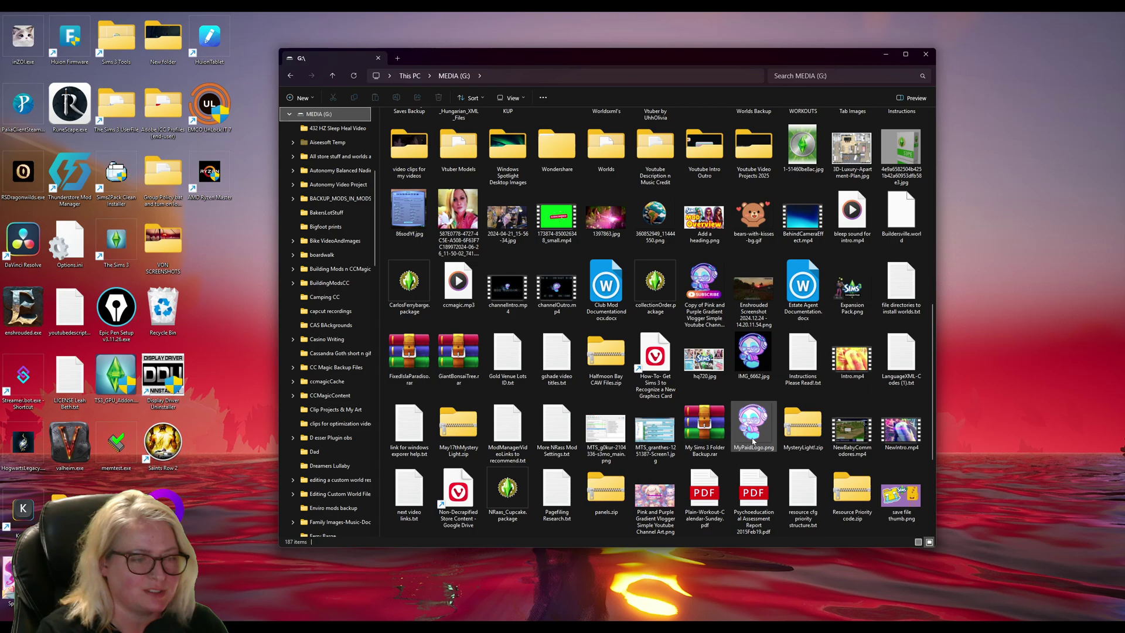
scroll(731, 432, "down", 3)
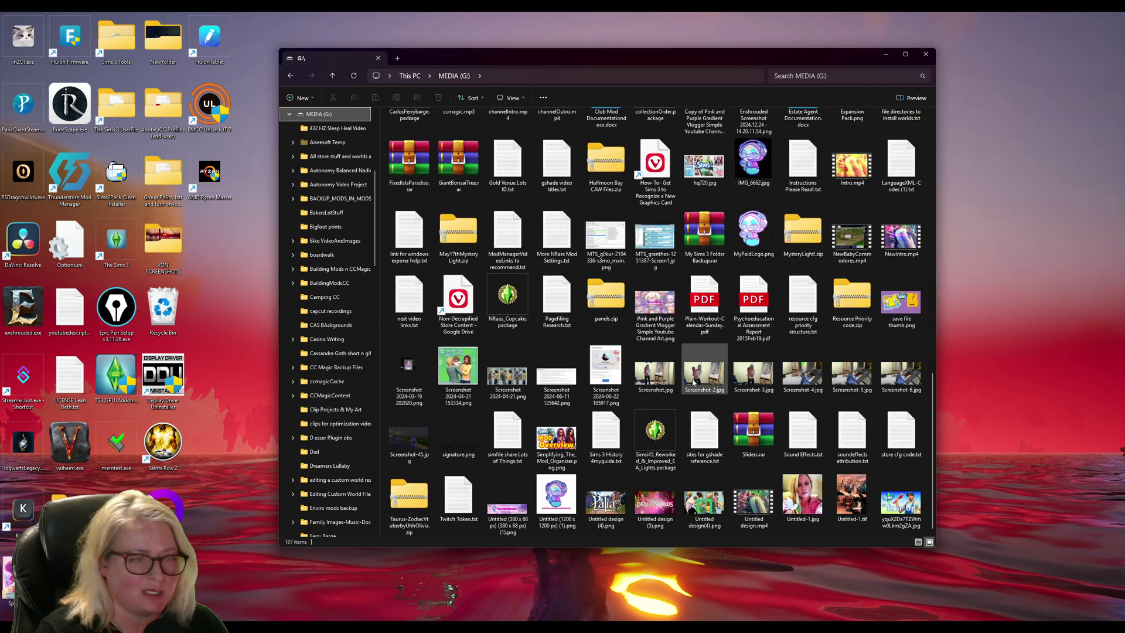
scroll(698, 394, "up", 3)
double_click(698, 394)
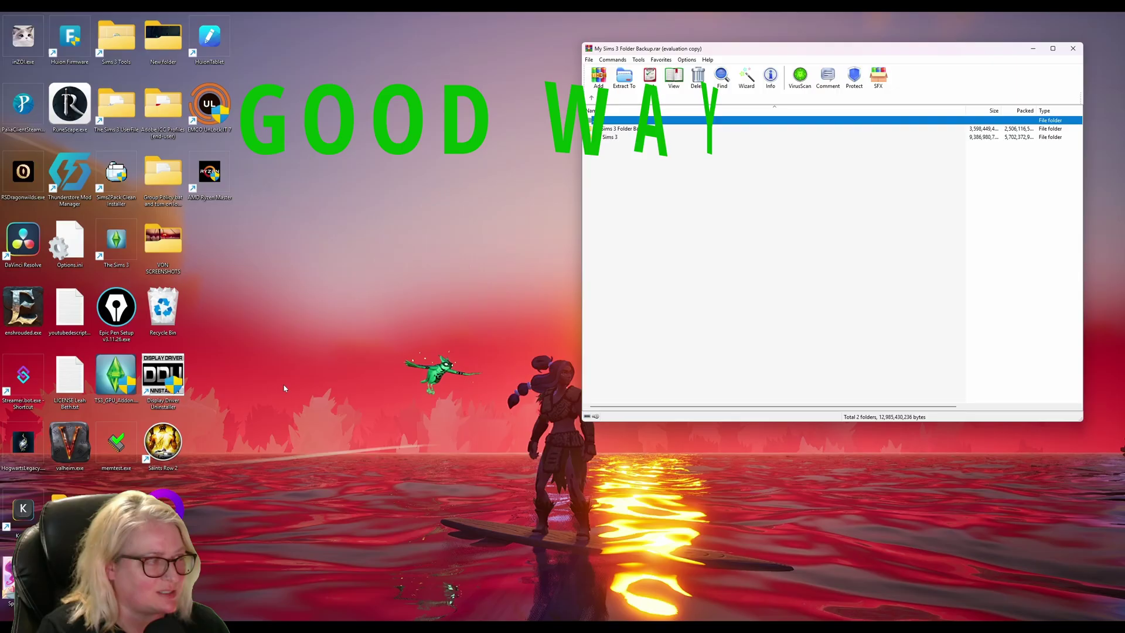
- Add The Sims 3 folder from Documents > Electronic Arts to the open backup archive
double_click(117, 106)
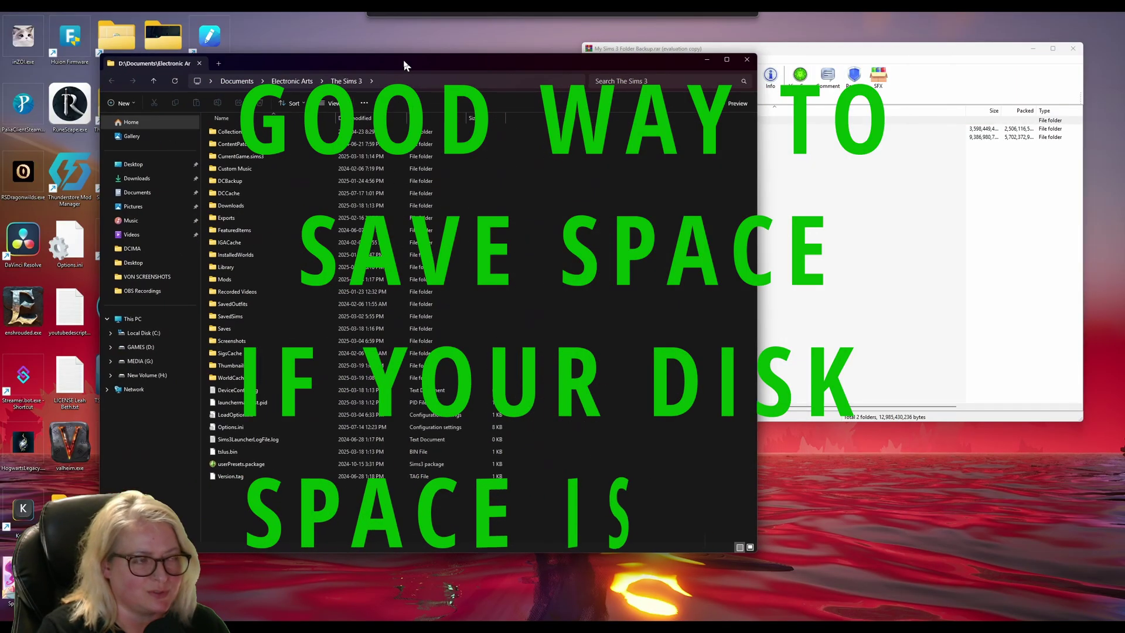
left_click_drag(404, 59, 303, 42)
key("alt+Up")
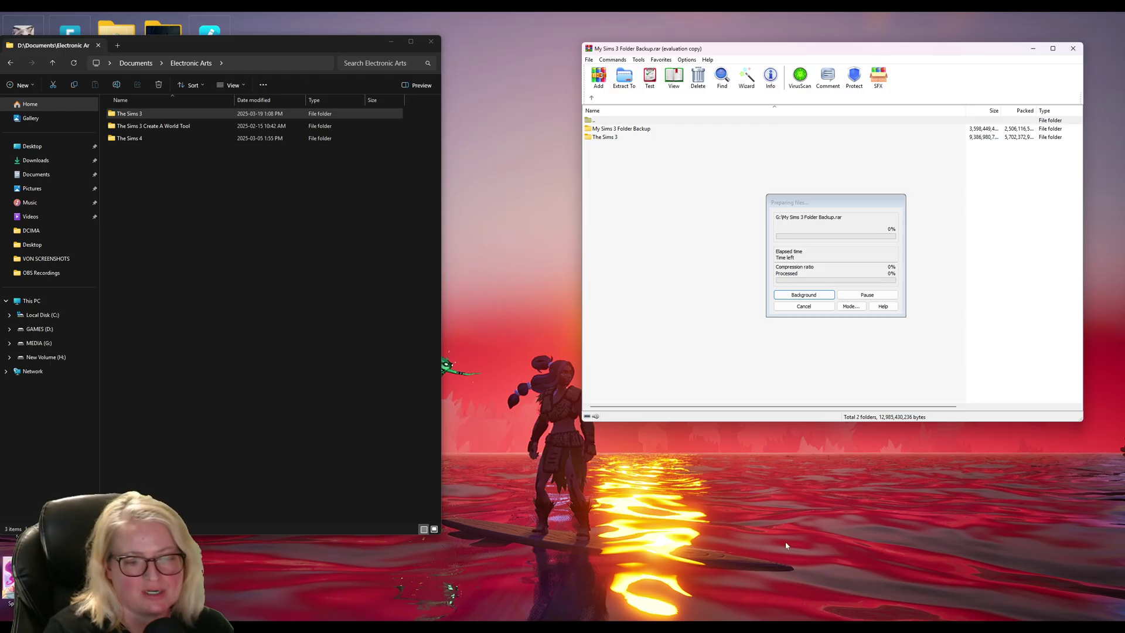
- Open the NVIDIA App to check the installed graphics driver's status, and close it
left_click(1021, 627)
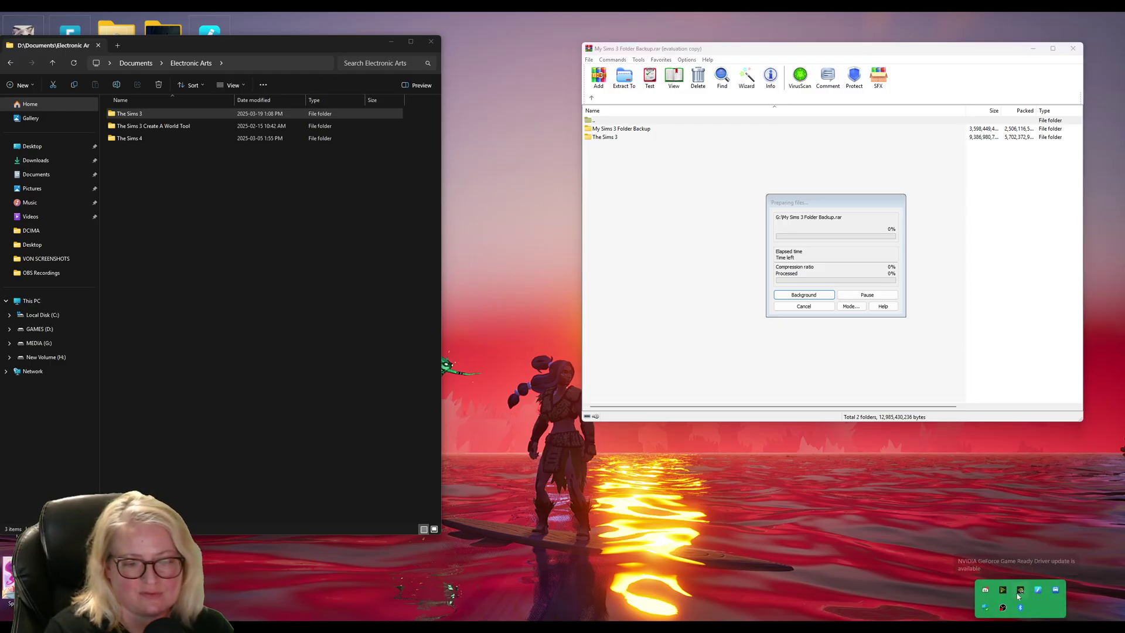
right_click(1003, 592)
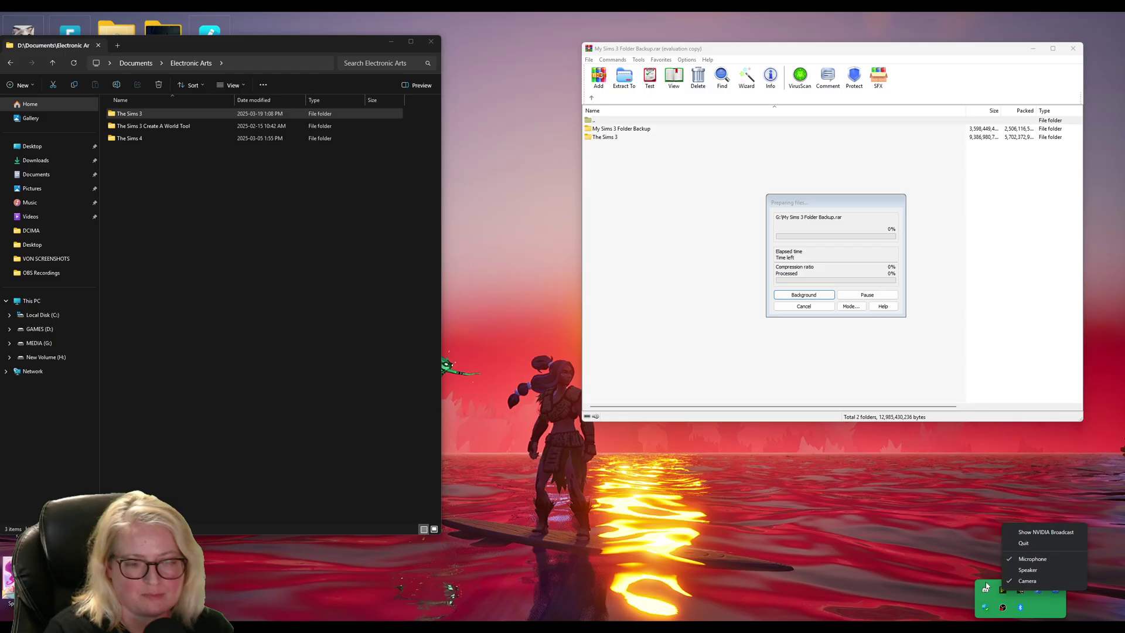
left_click(971, 549)
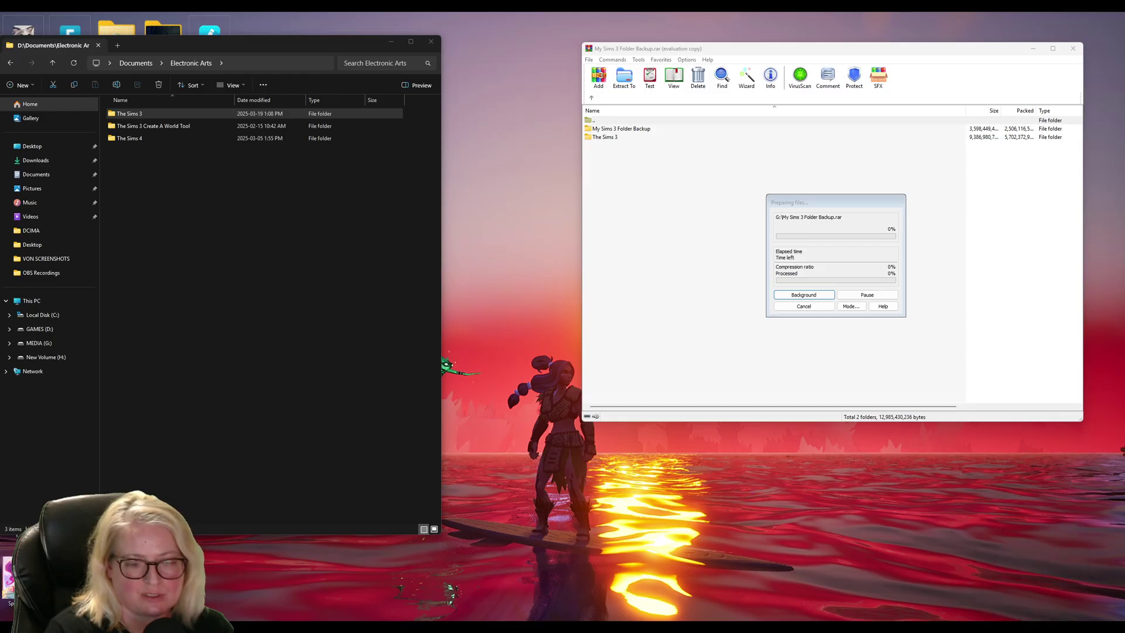
left_click(1020, 627)
right_click(996, 592)
left_click(1031, 559)
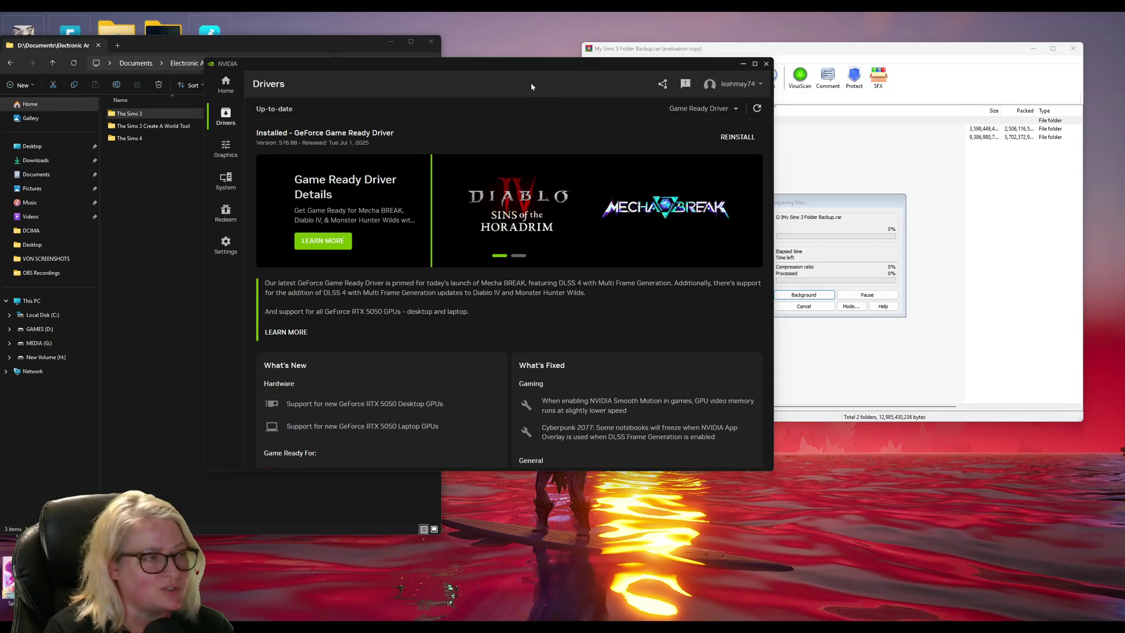
left_click_drag(510, 65, 378, 74)
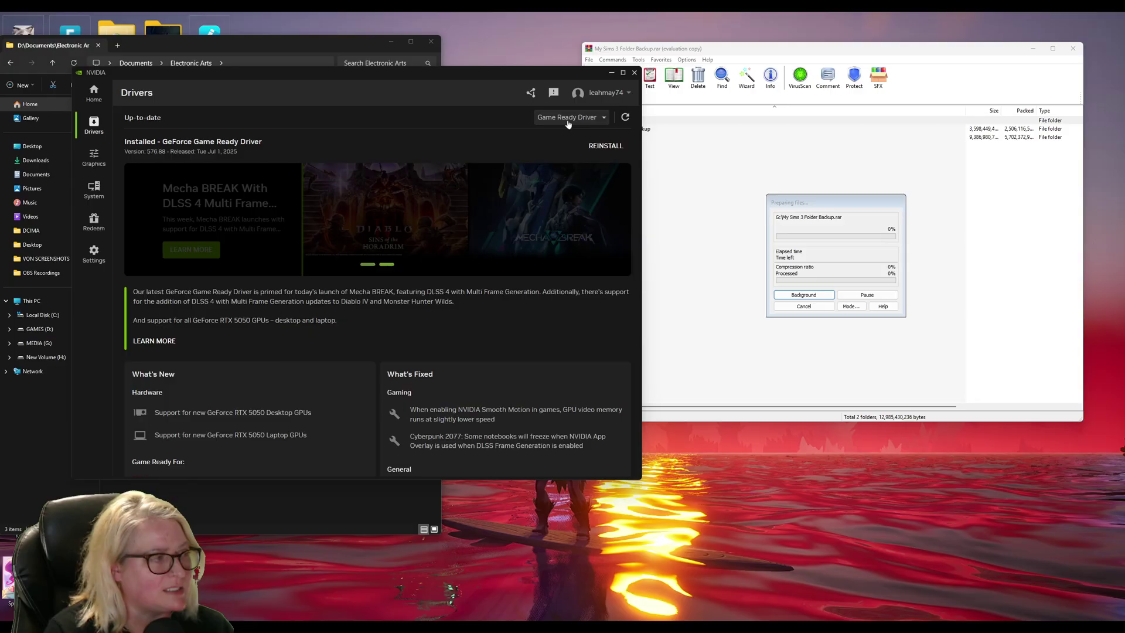
left_click(636, 72)
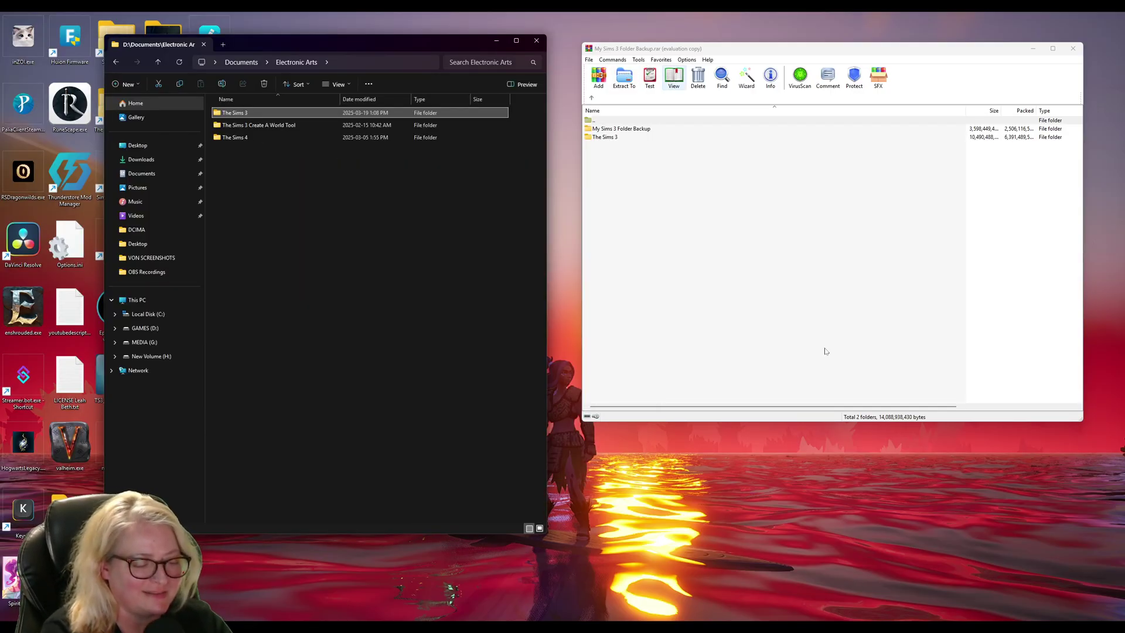
- Switch to Revo Uninstaller Pro, dismiss the update offer and locate The Sims 3 entries among all programs
key("super+d")
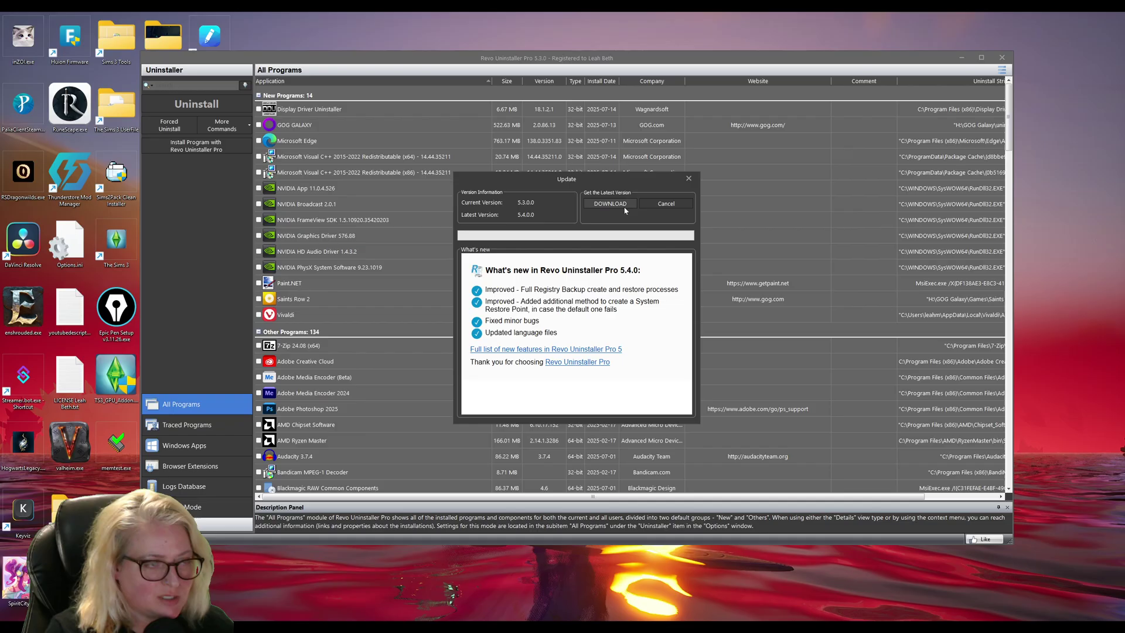
left_click(689, 178)
scroll(381, 406, "down", 12)
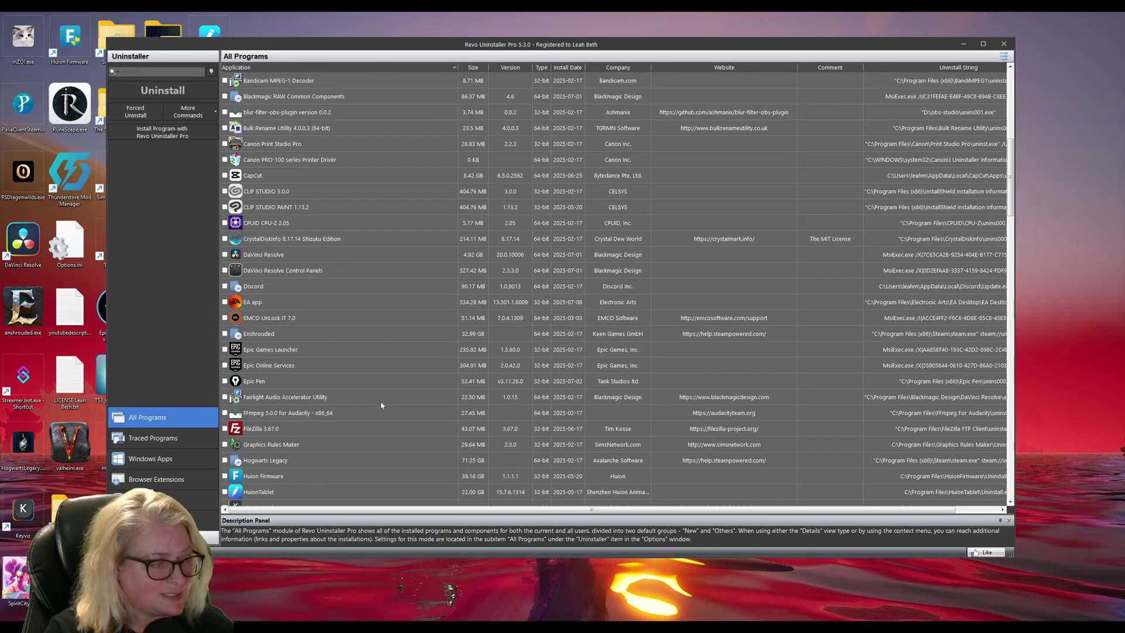
scroll(382, 404, "down", 5)
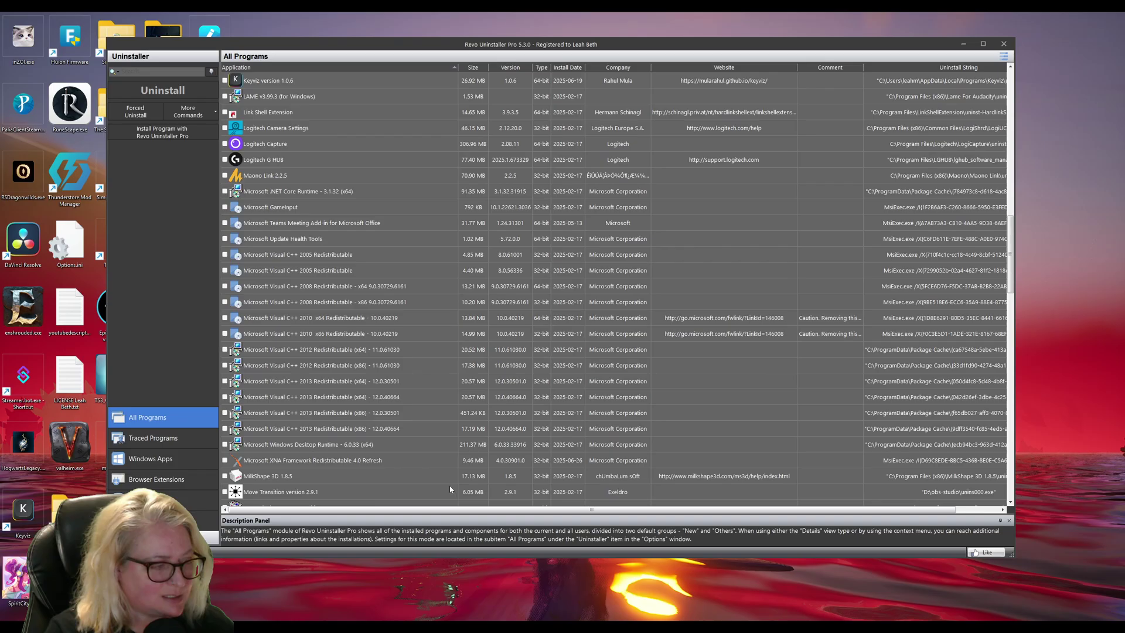
left_click_drag(485, 554, 485, 584)
scroll(376, 407, "down", 20)
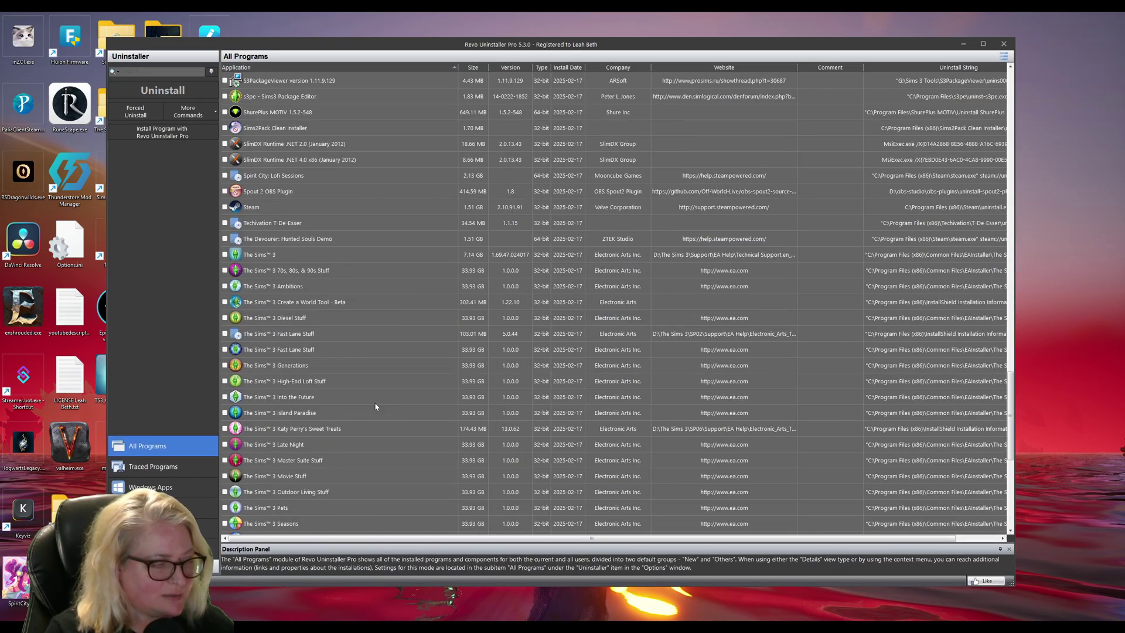
scroll(376, 407, "down", 1)
scroll(376, 406, "down", 1)
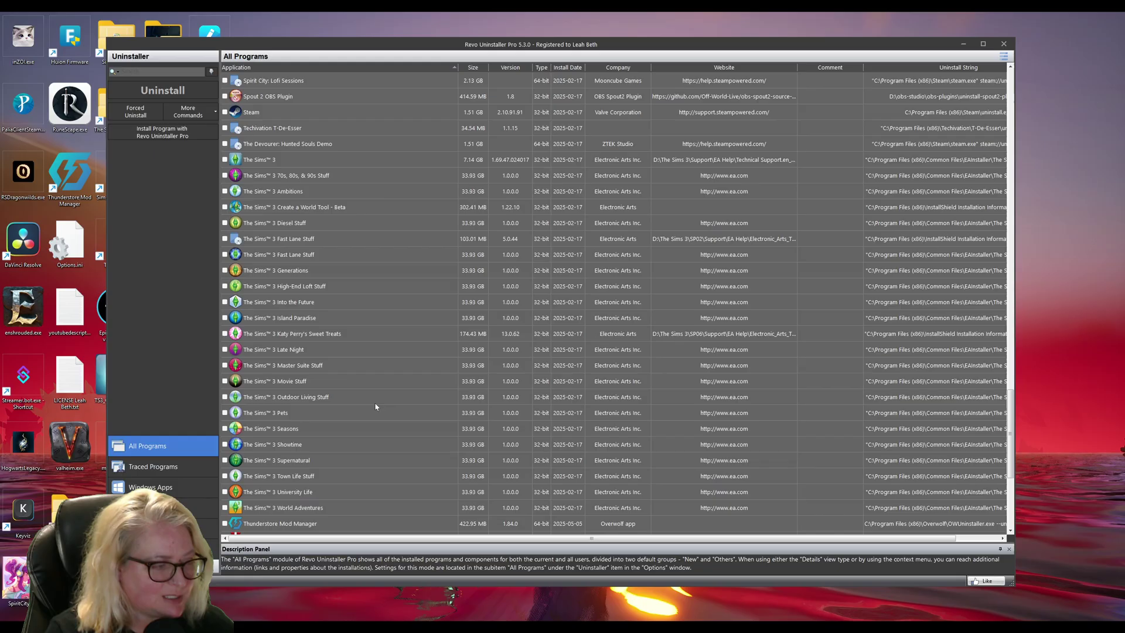
left_click(229, 160)
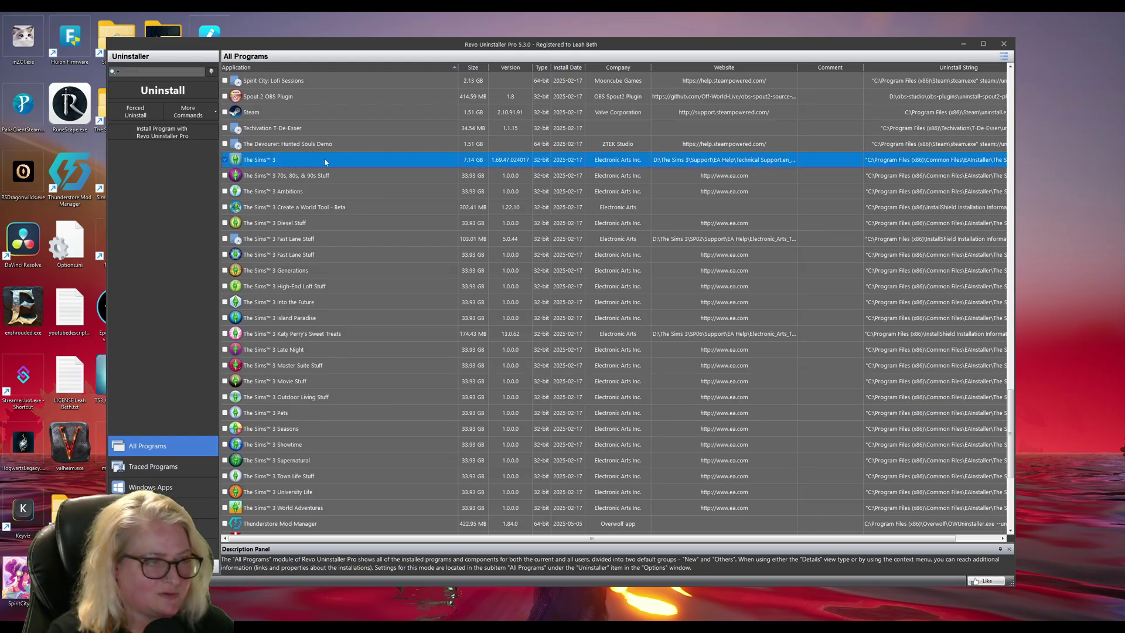
left_click(225, 175)
left_click(225, 191)
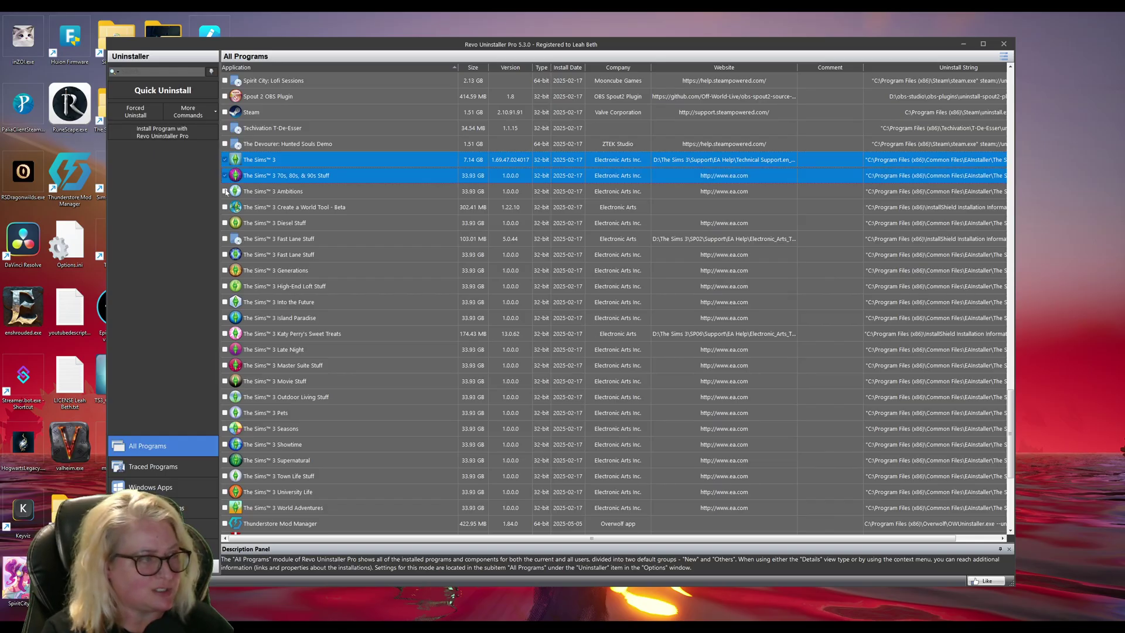
left_click(225, 222)
left_click(225, 239)
left_click(225, 254)
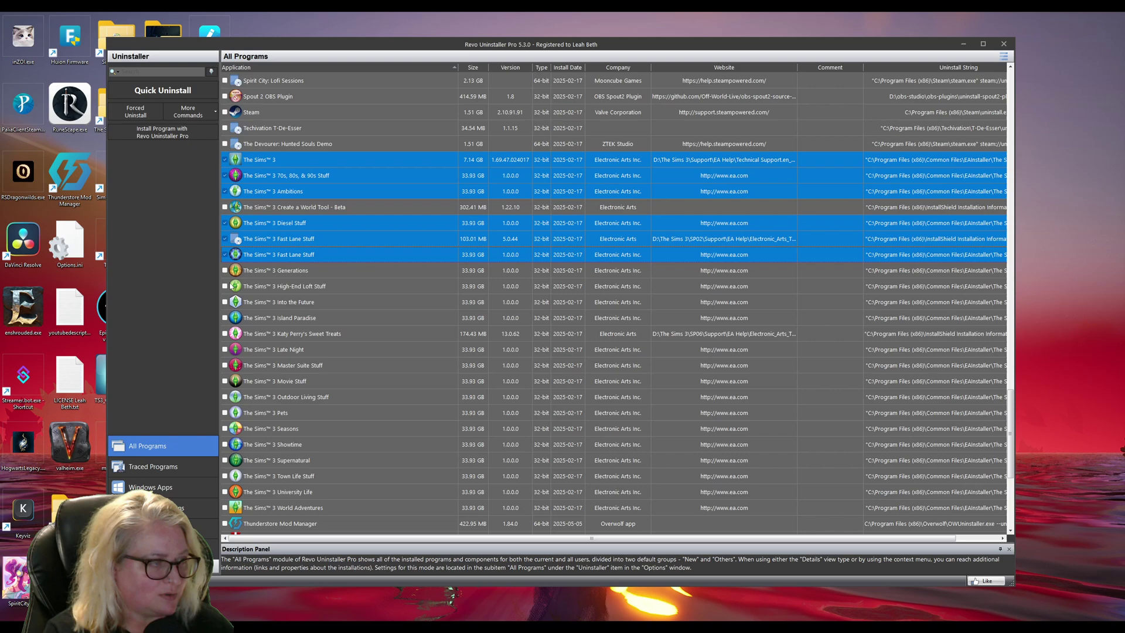
left_click(225, 270)
left_click(225, 286)
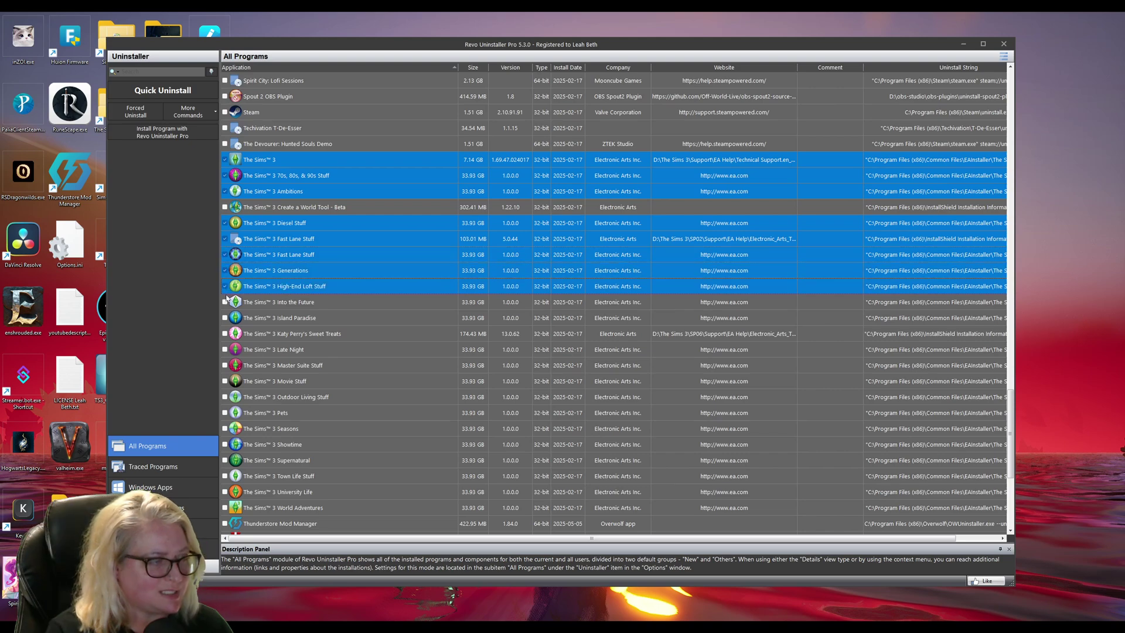
left_click(225, 301)
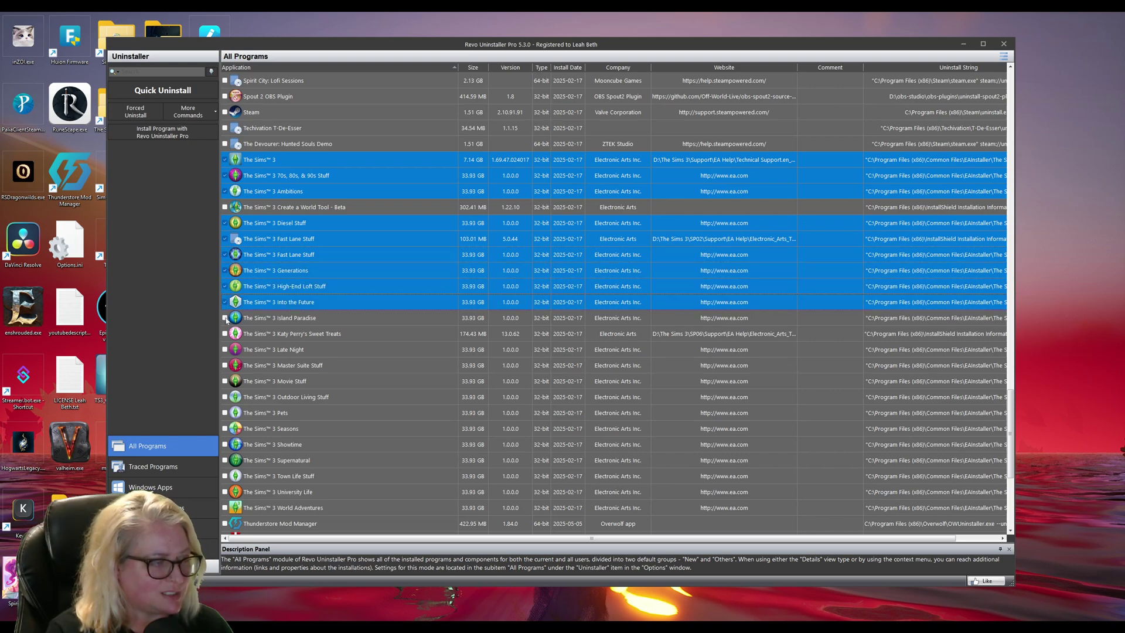
left_click(225, 318)
left_click(225, 333)
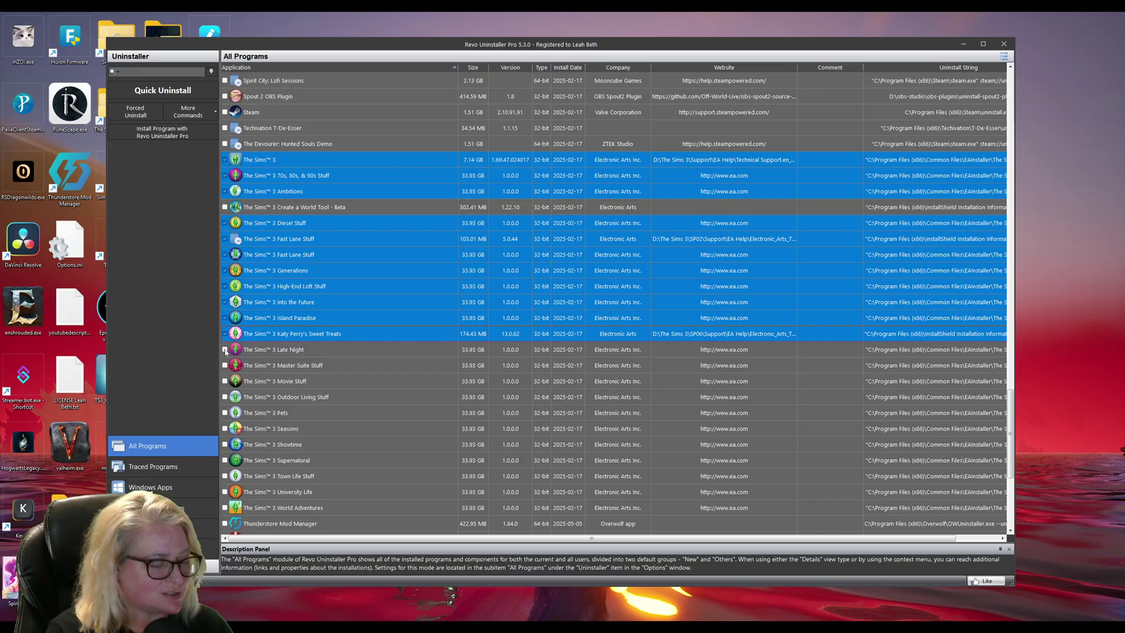
left_click(225, 349)
left_click(225, 365)
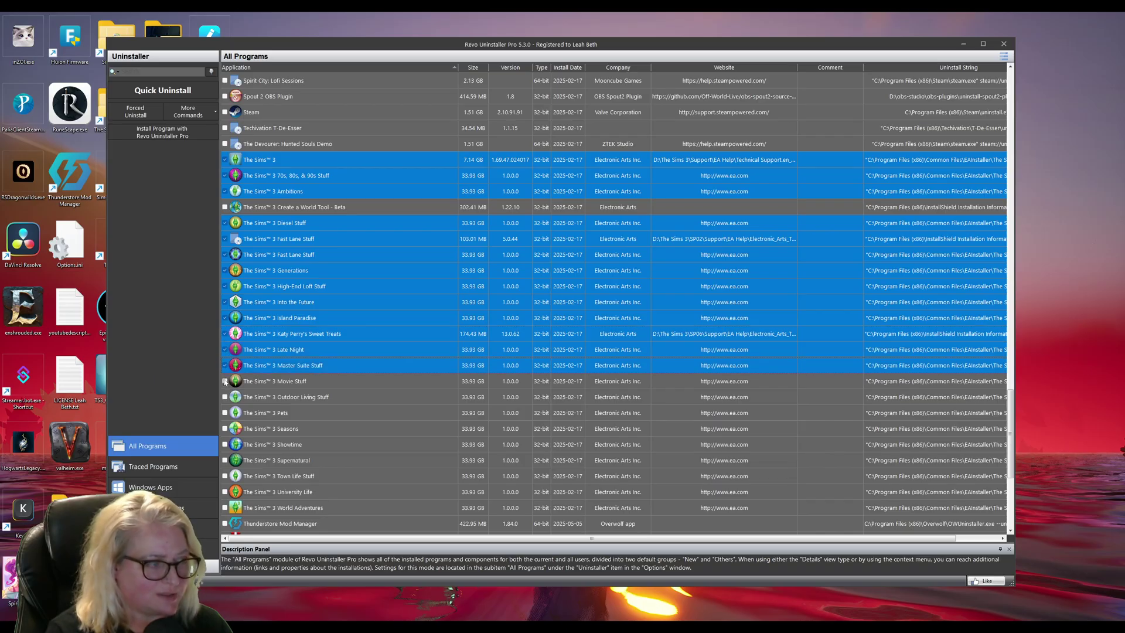
left_click(225, 381)
left_click(266, 454)
- Quick-uninstall The Sims 3 and all its expansion and stuff packs, excluding the Create a World Tool, with the Moderate scan
scroll(266, 455, "down", 1)
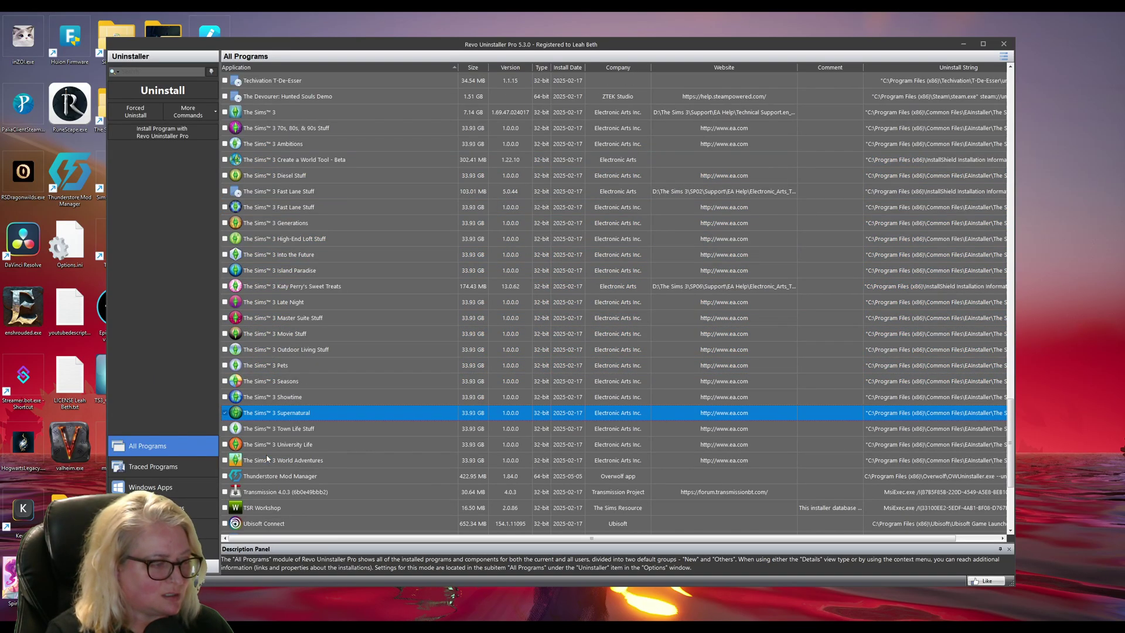
left_click(225, 112)
left_click(414, 460, "shift")
left_click(182, 93)
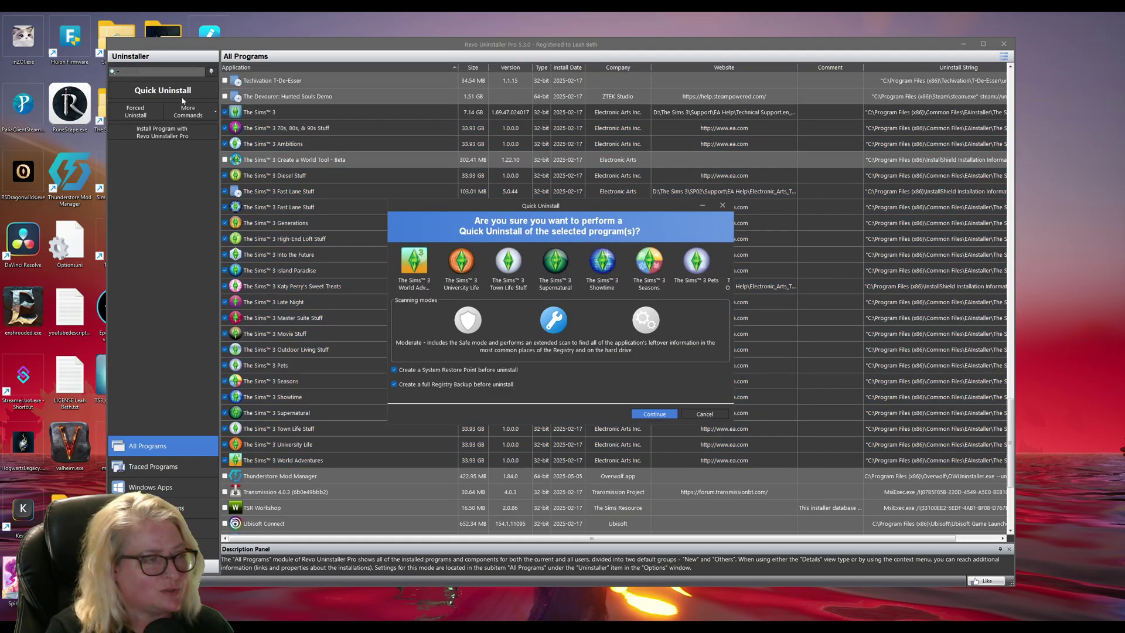
left_click(654, 414)
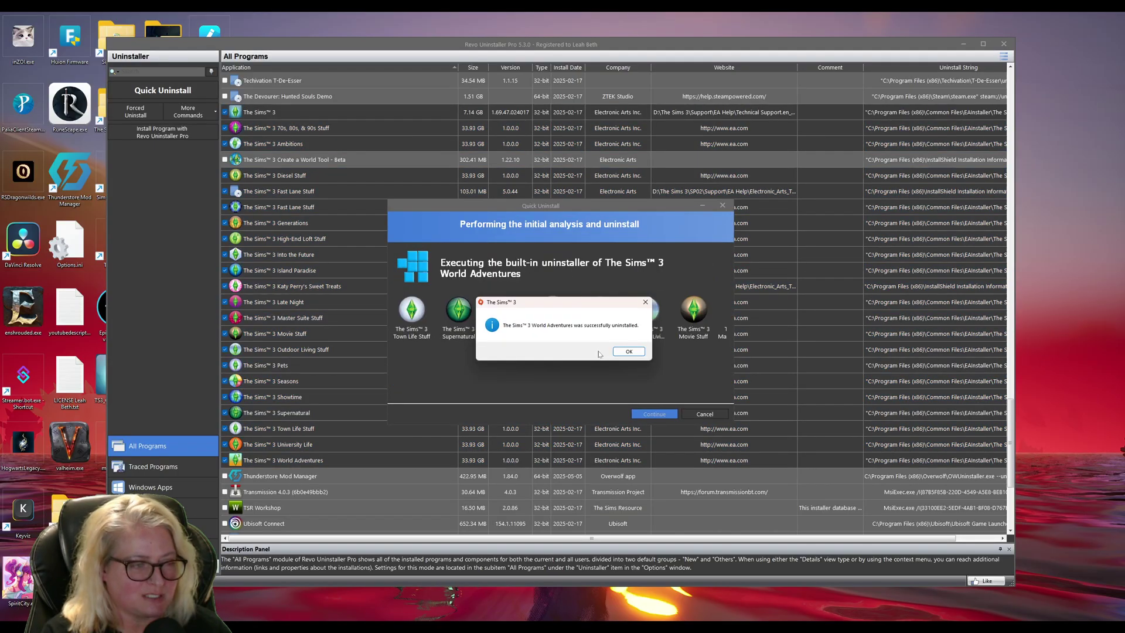
- Approve the uninstall confirmations for each Sims 3 pack and close the Quick Uninstall summary
left_click(629, 351)
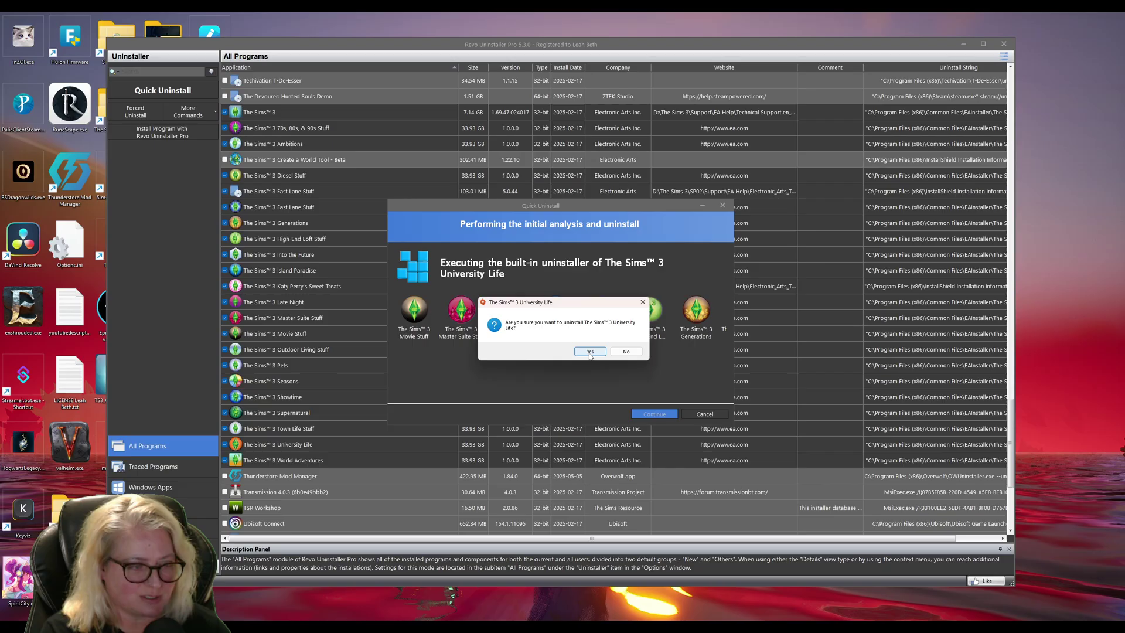
left_click(582, 350)
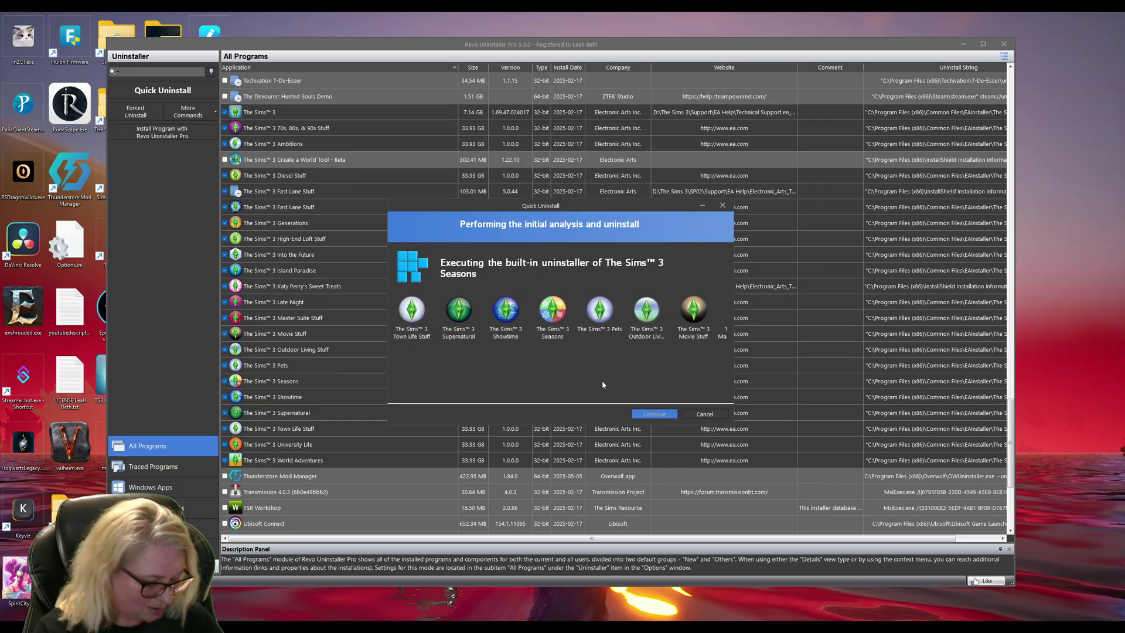
left_click(583, 350)
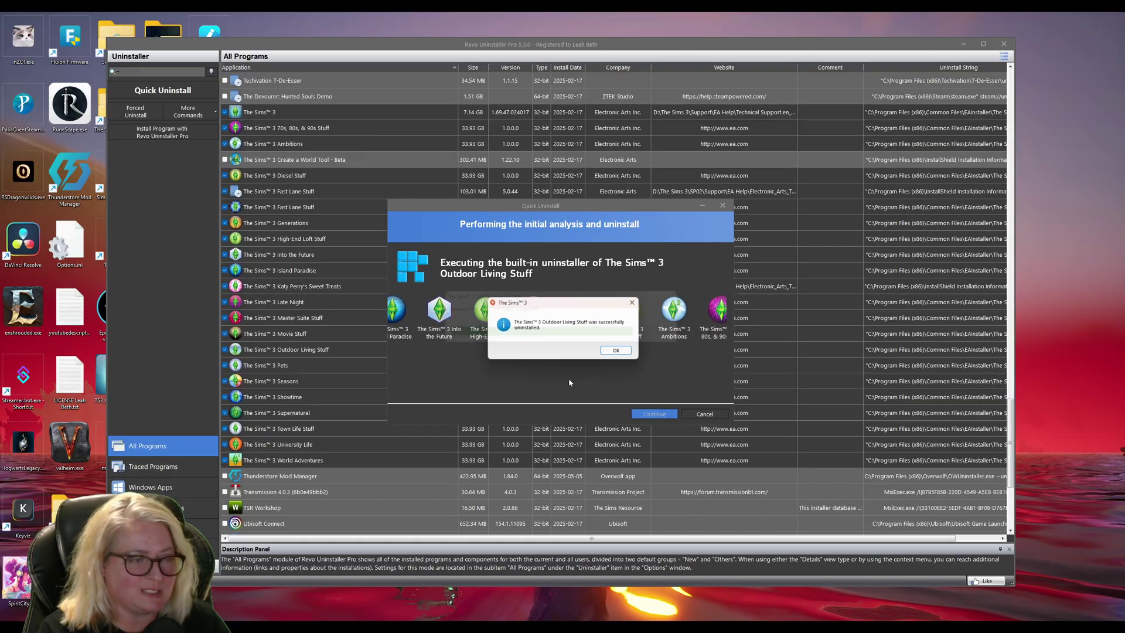
left_click(622, 354)
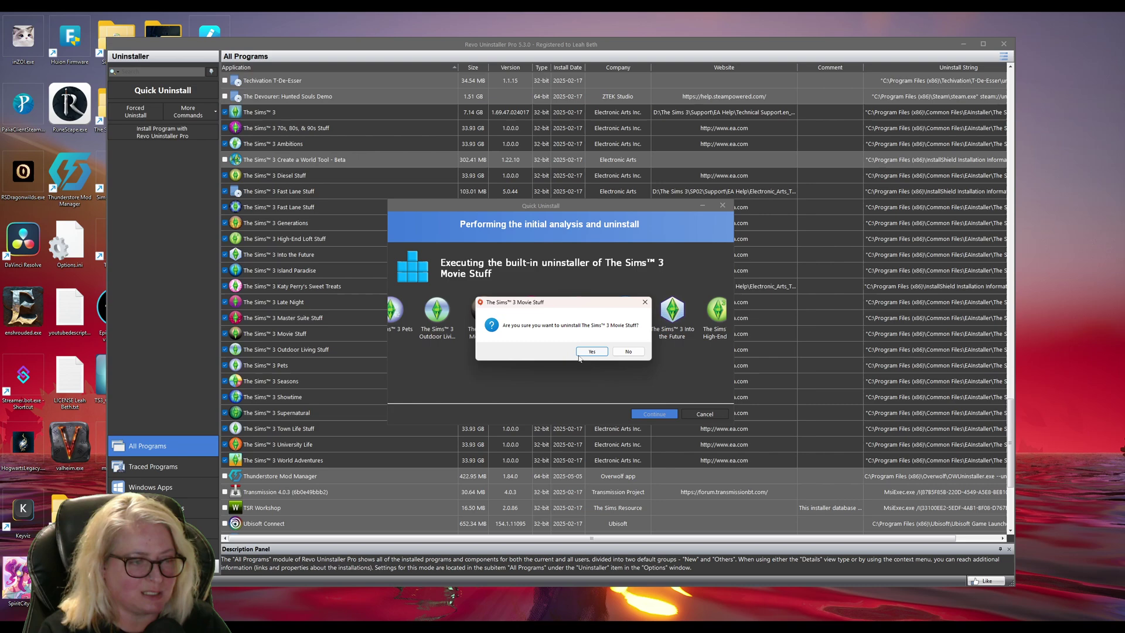
left_click(583, 353)
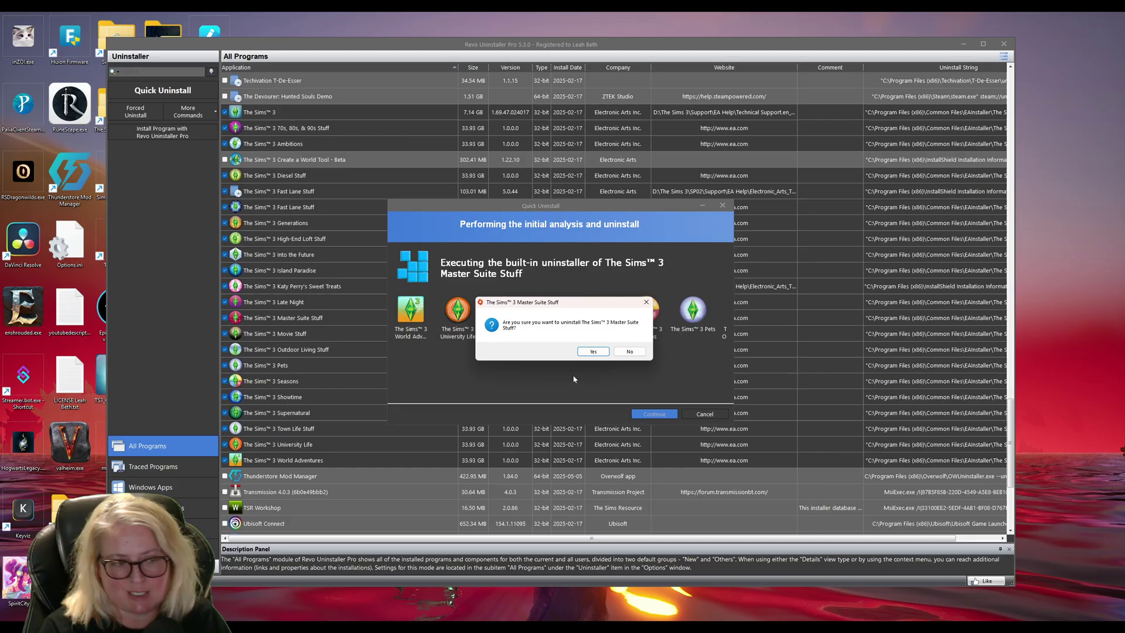
left_click(593, 351)
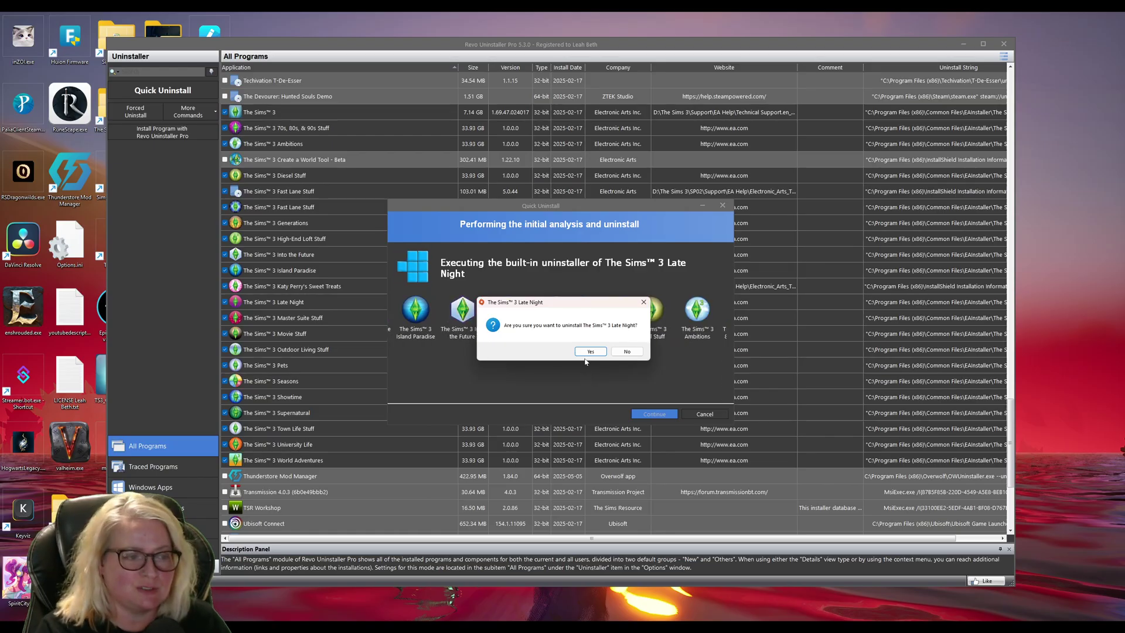
left_click(591, 351)
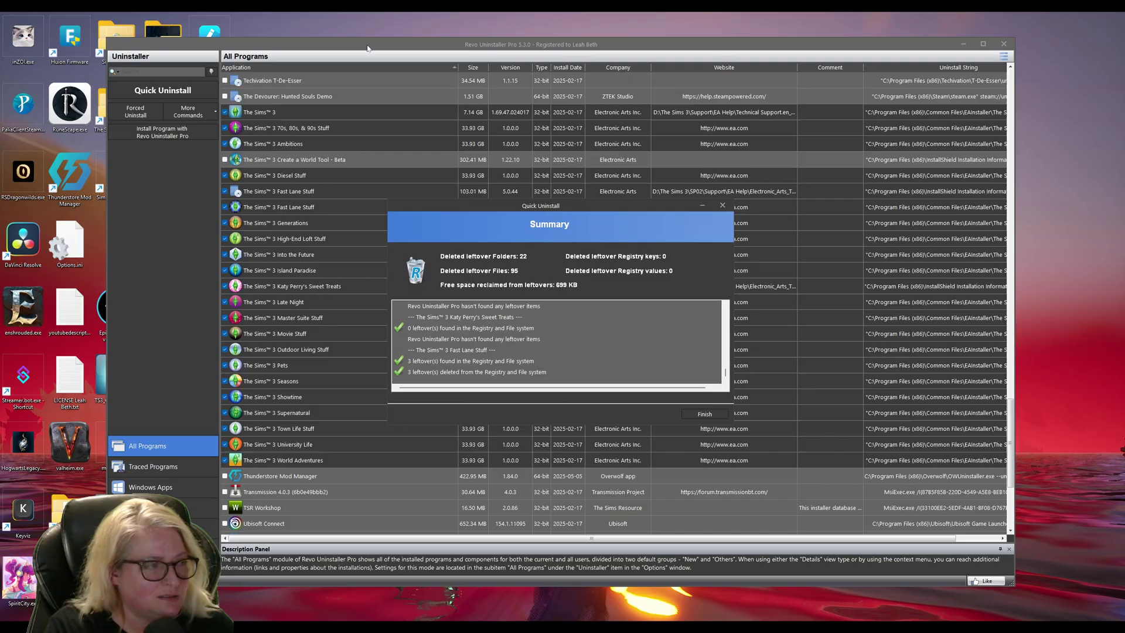
left_click(721, 206)
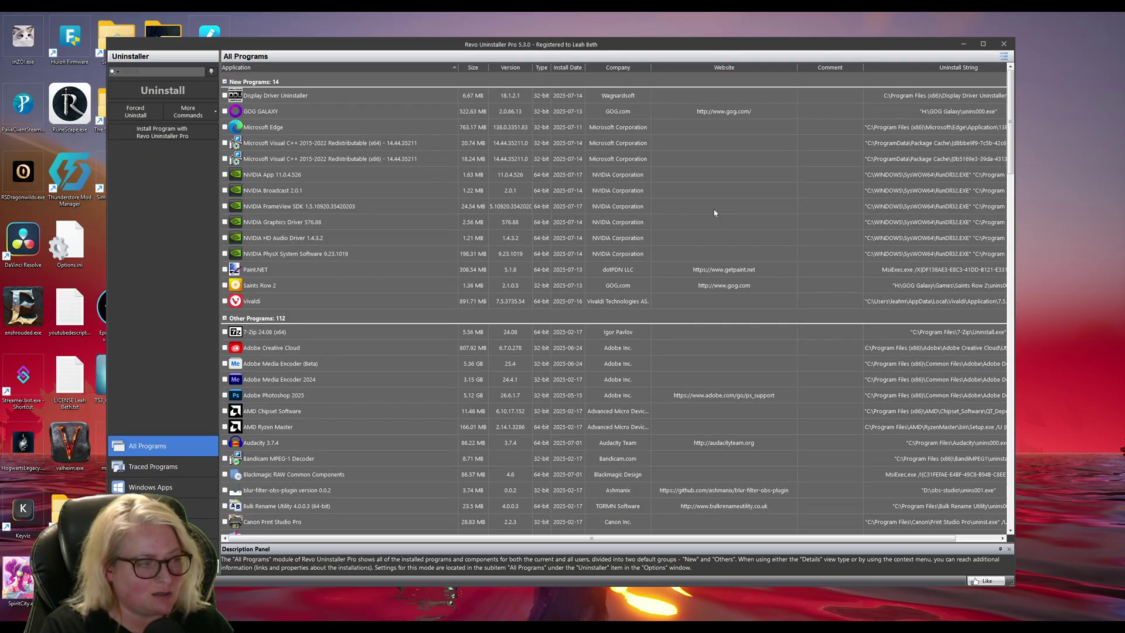
- Look through the installed programs for leftover Sims 3 entries and close Revo Uninstaller Pro
scroll(656, 405, "down", 7)
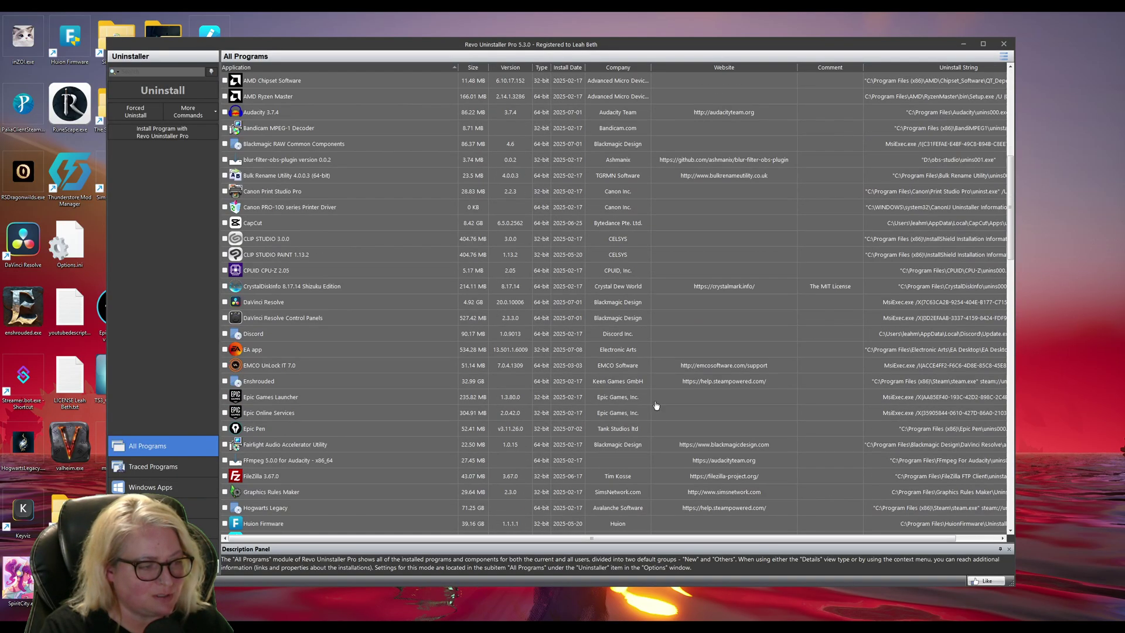
scroll(656, 406, "up", 7)
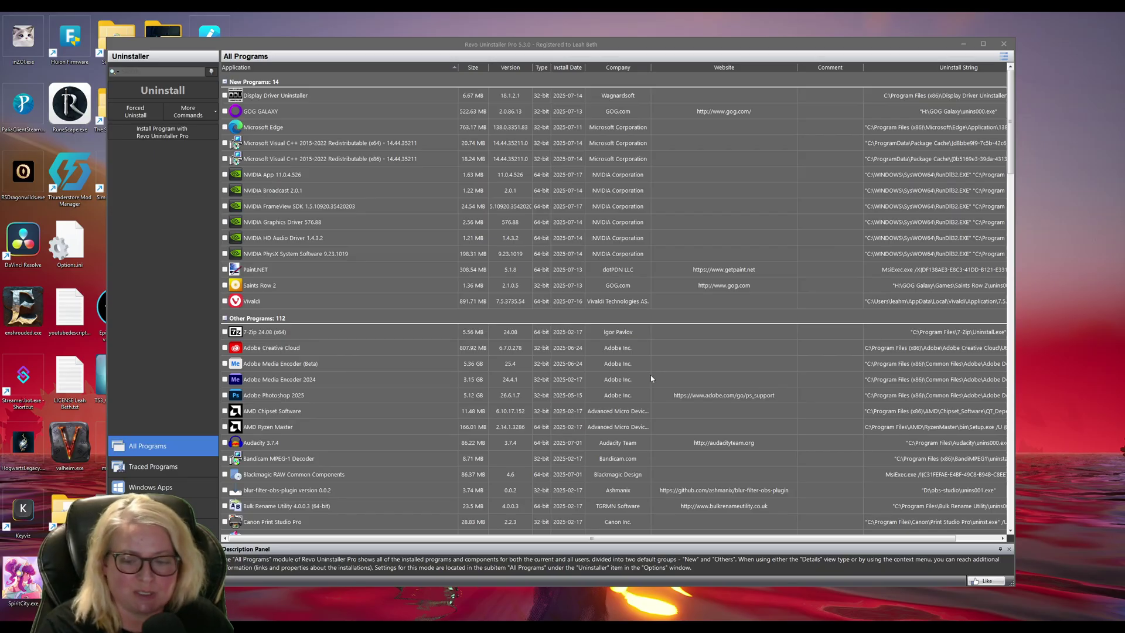
left_click(1004, 43)
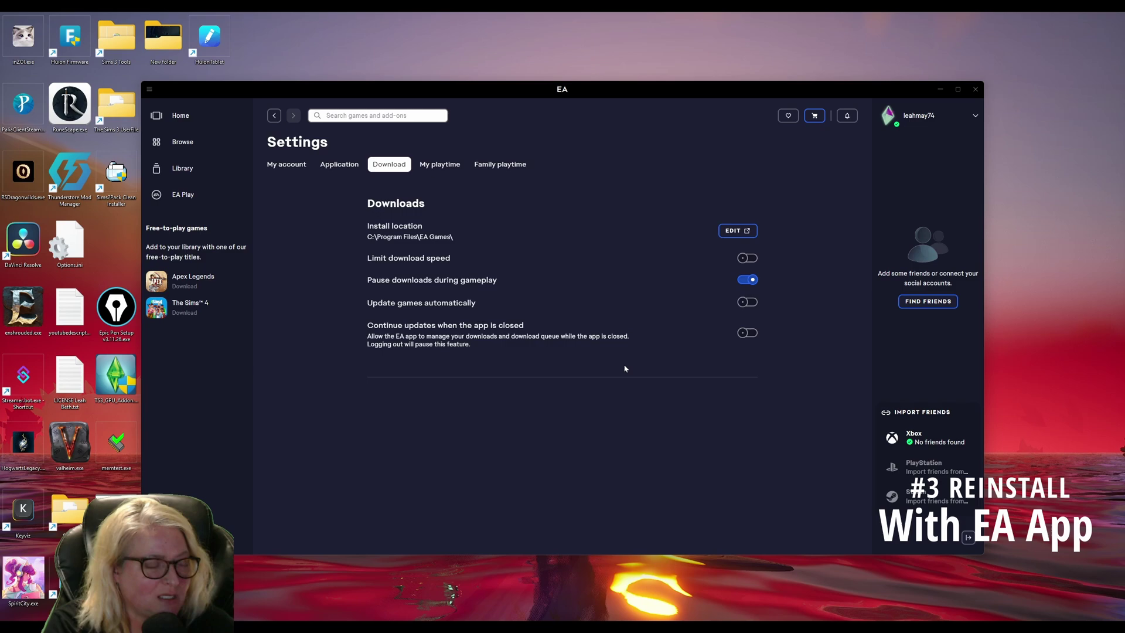
- Switch to the EA app, maximize its window and open the Download settings
left_click_drag(642, 94, 605, 54)
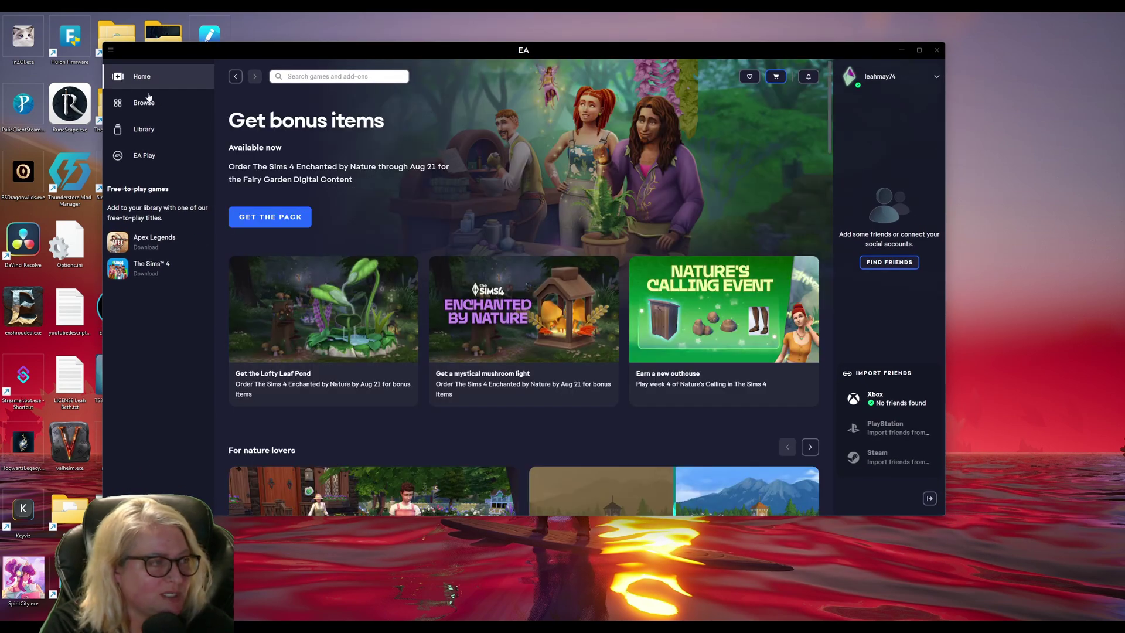
double_click(110, 54)
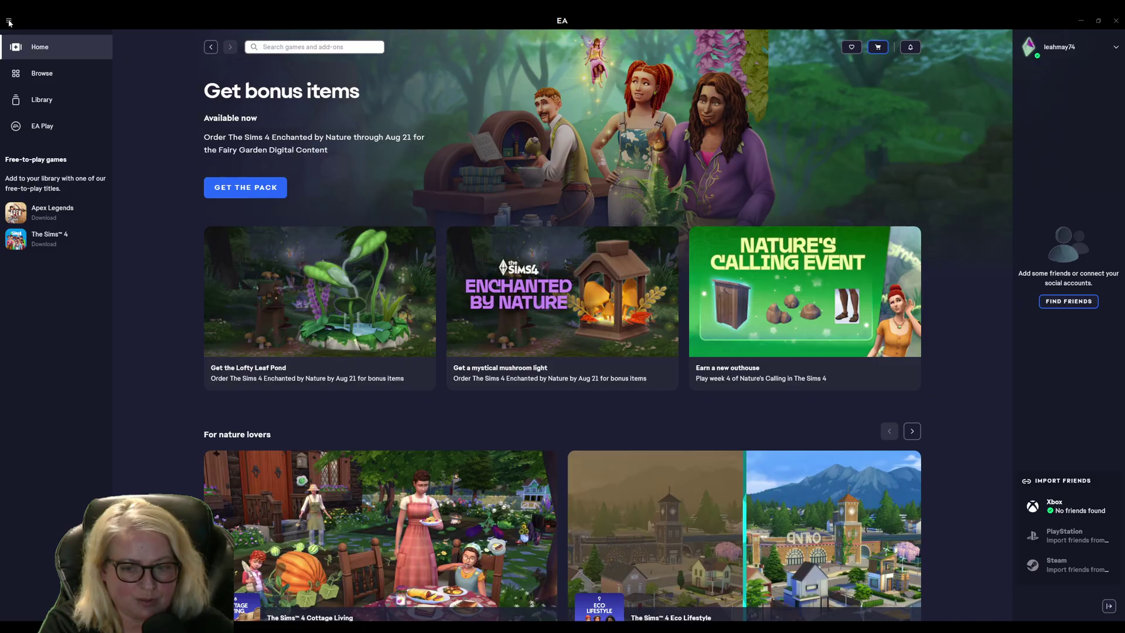
left_click(9, 22)
left_click(22, 72)
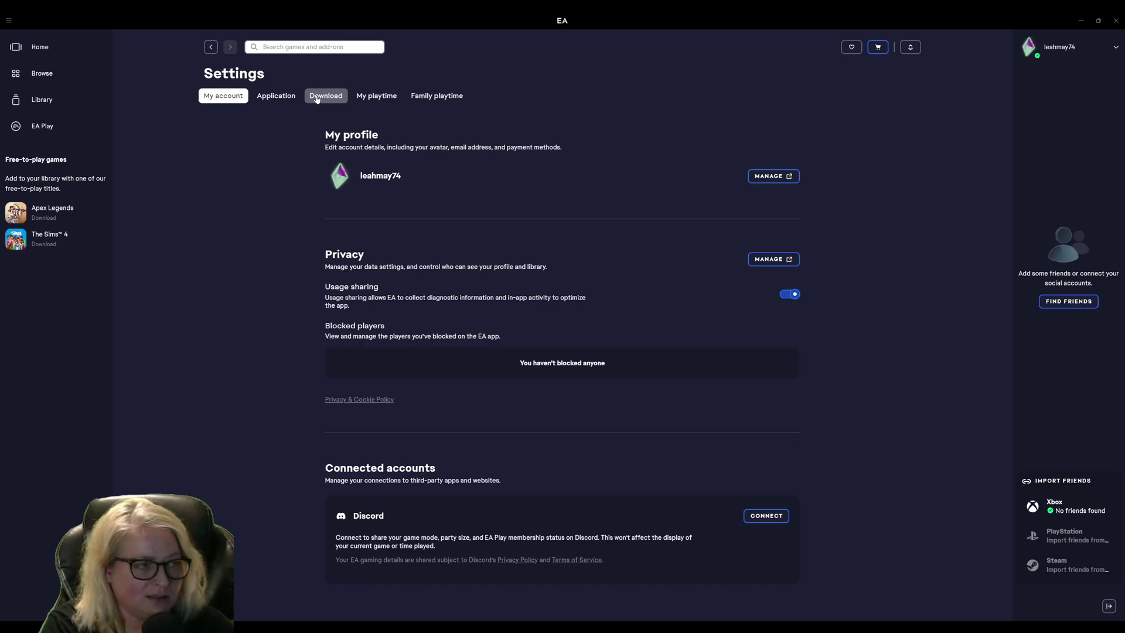
left_click(317, 99)
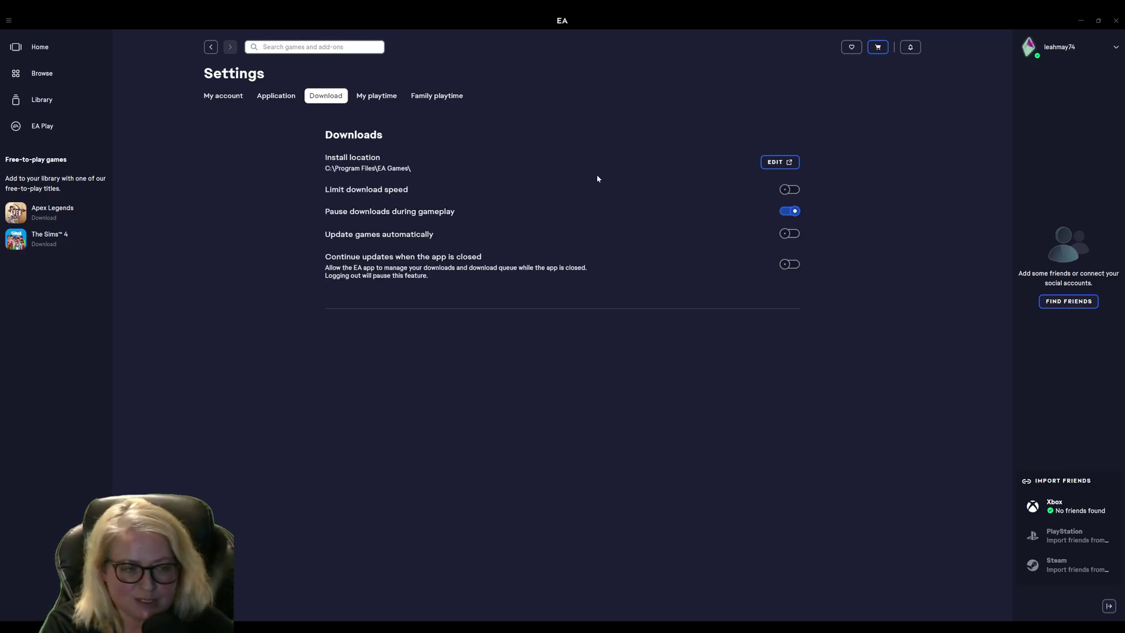
- Change the EA app's game install location to the New Volume (H:) drive
scroll(576, 335, "down", 2)
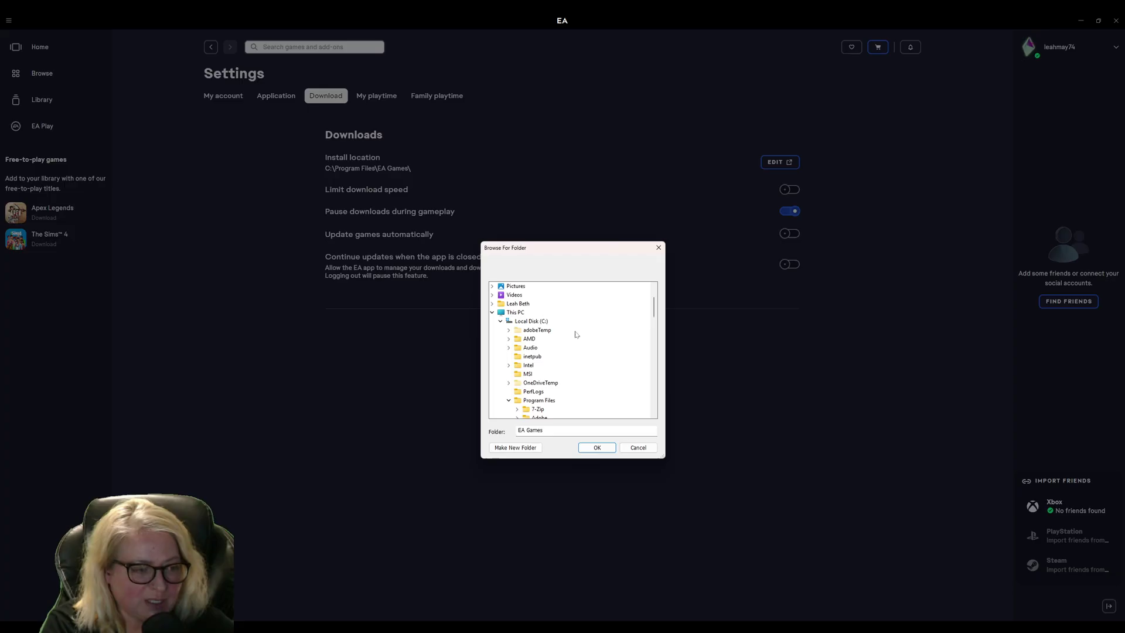
left_click(509, 401)
scroll(547, 359, "down", 5)
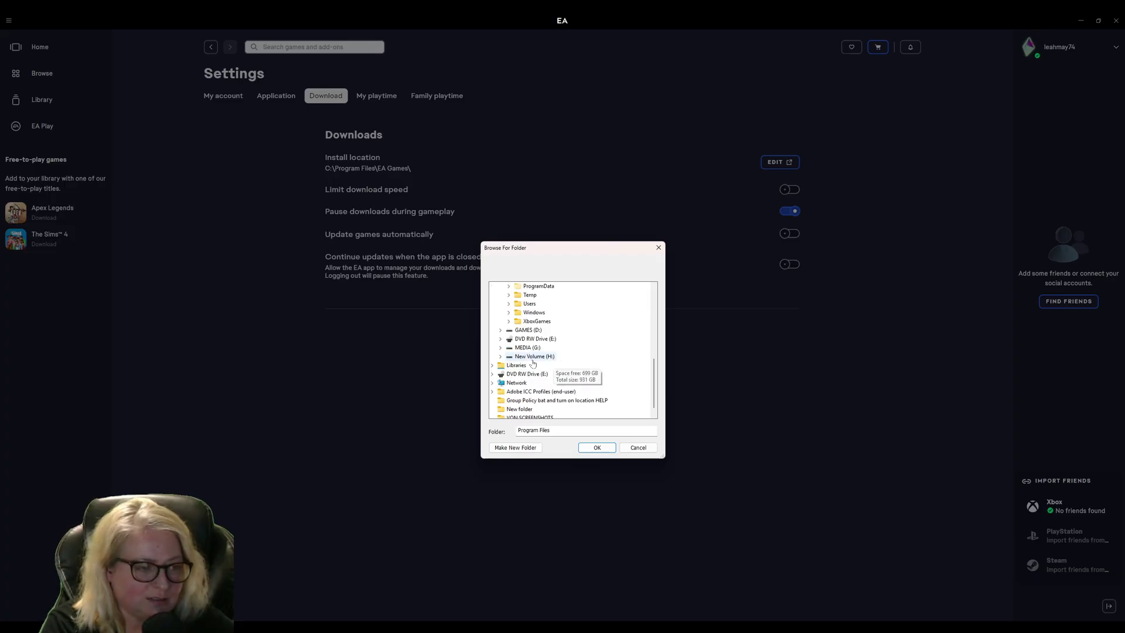
left_click(547, 359)
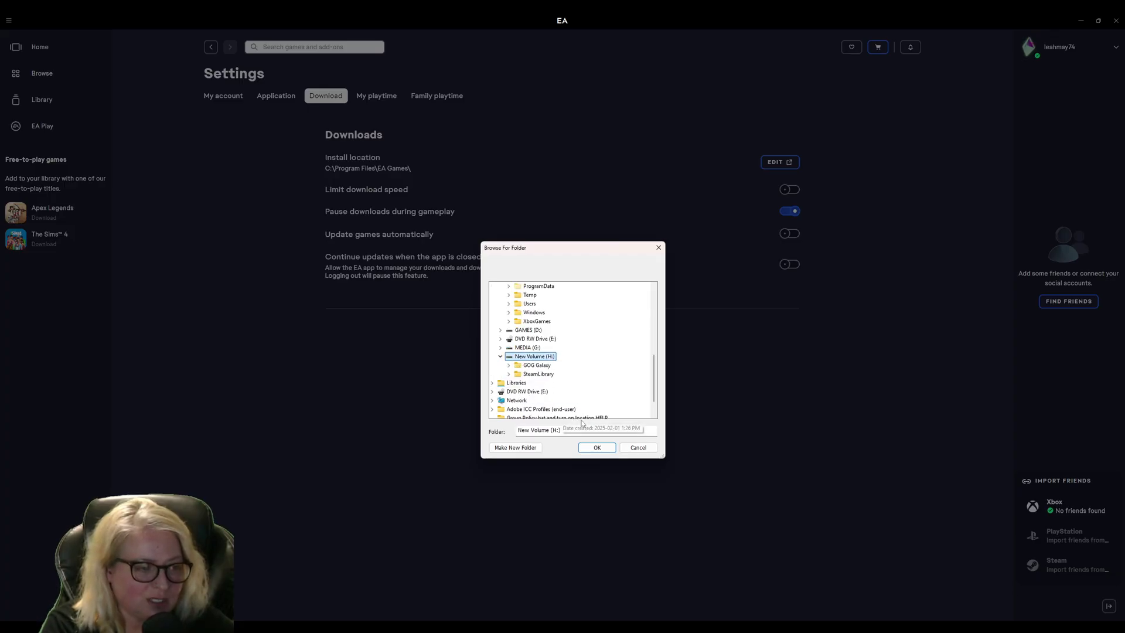
left_click(597, 447)
- Download The Sims 3 from the library with its packs to H:\The Sims 3, in English with a desktop shortcut, accepting the terms of play
left_click(38, 50)
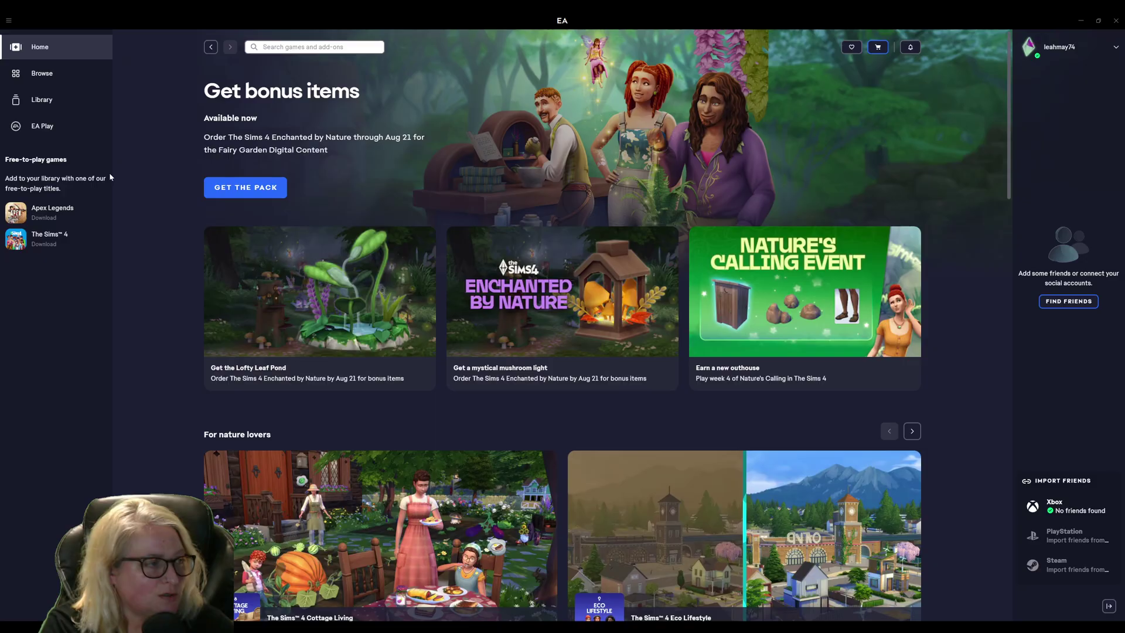
left_click(41, 100)
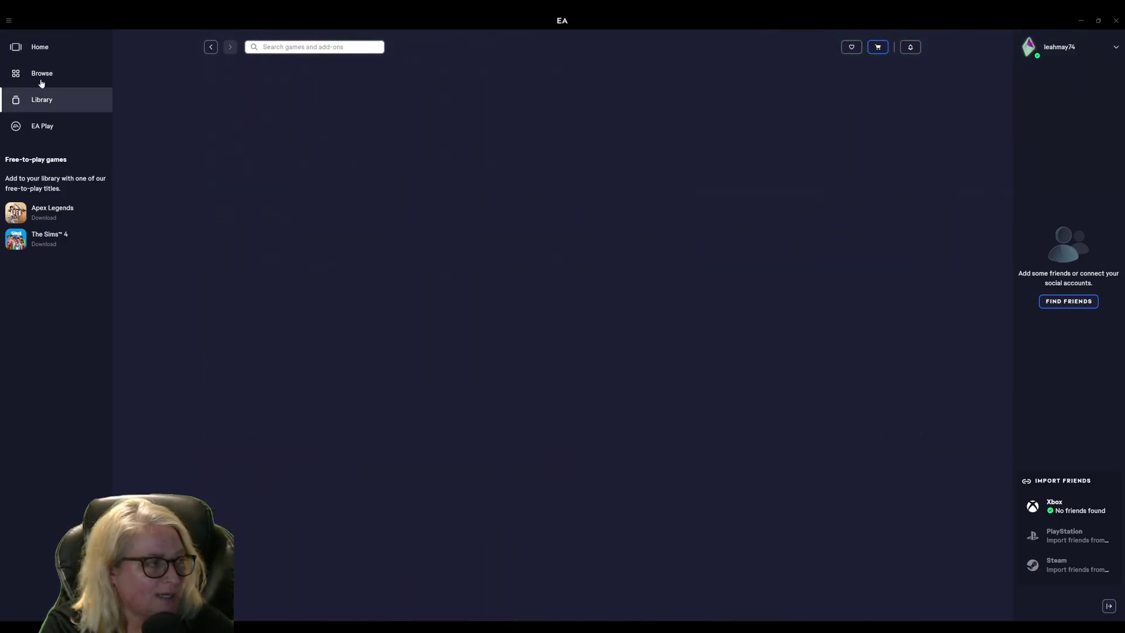
left_click(373, 211)
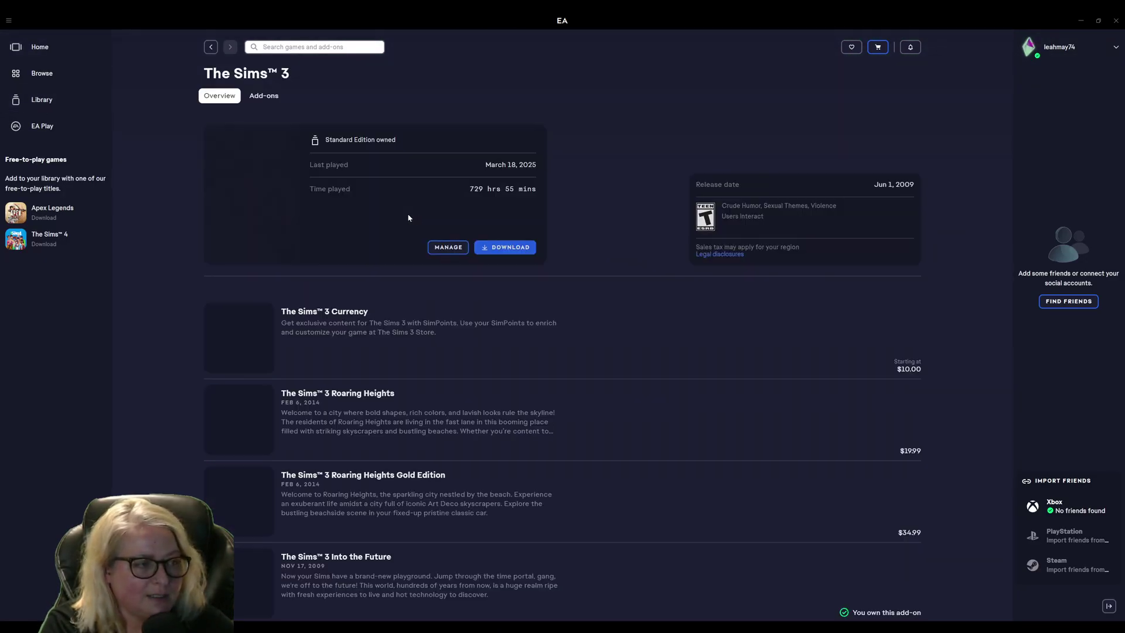
left_click(503, 248)
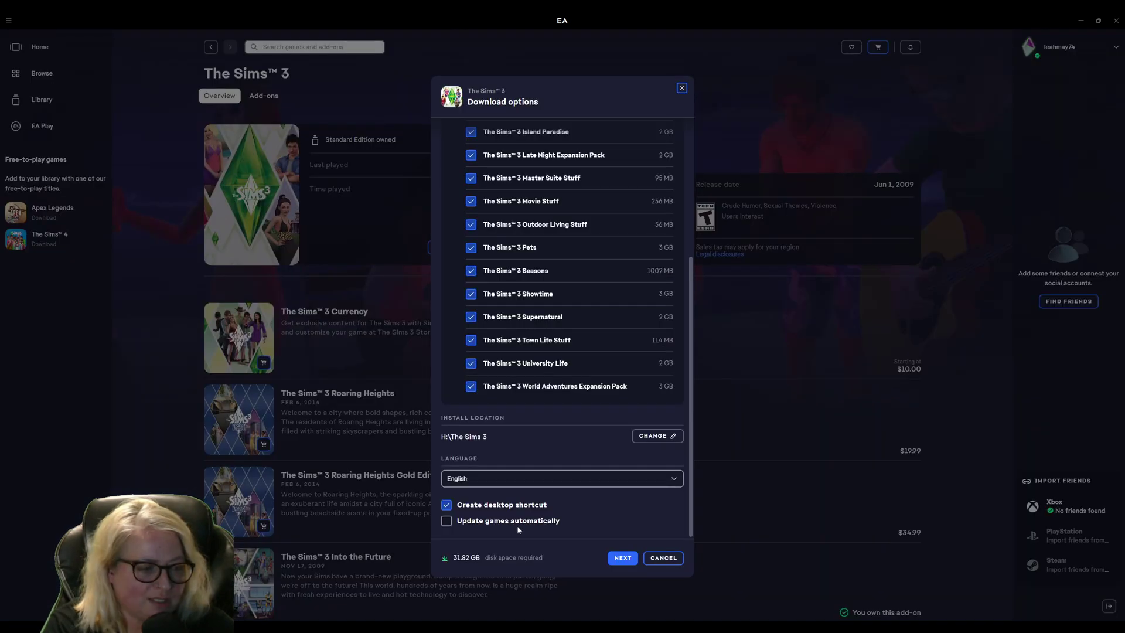
left_click(625, 557)
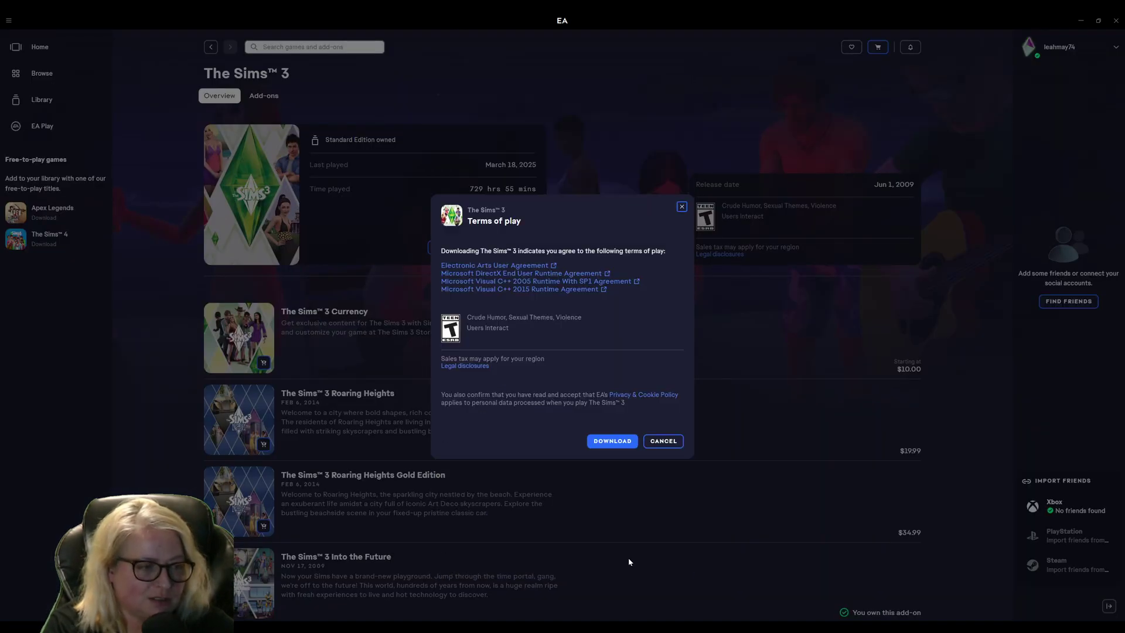
left_click(620, 448)
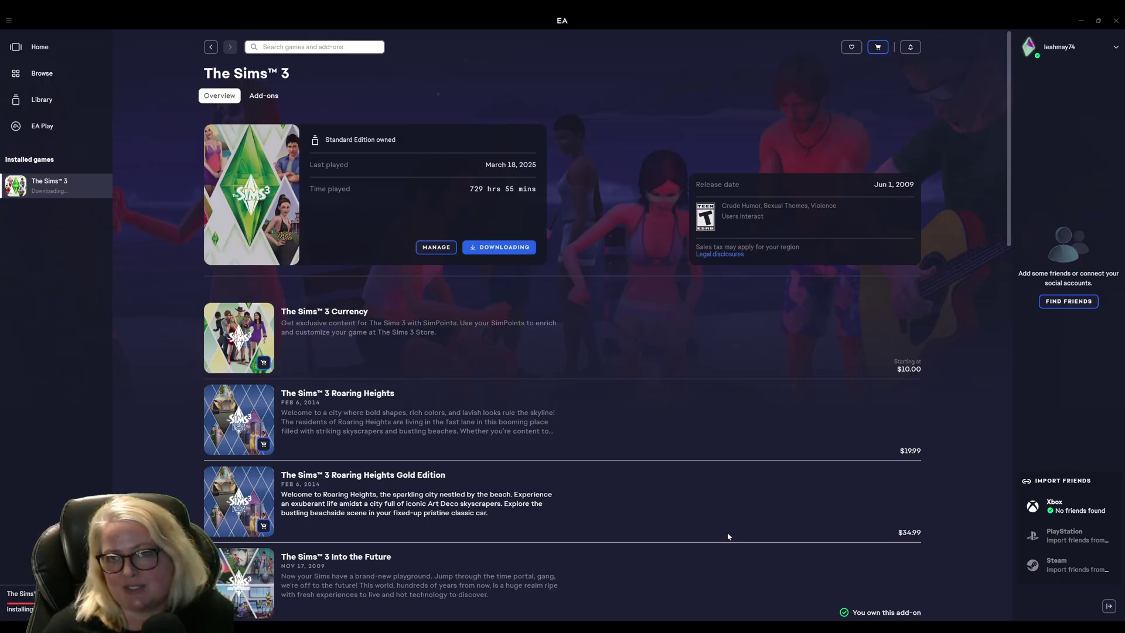
- Inspect the contents of The Sims 3 install folder on New Volume (H:), and close File Explorer and the EA app
key("super+e")
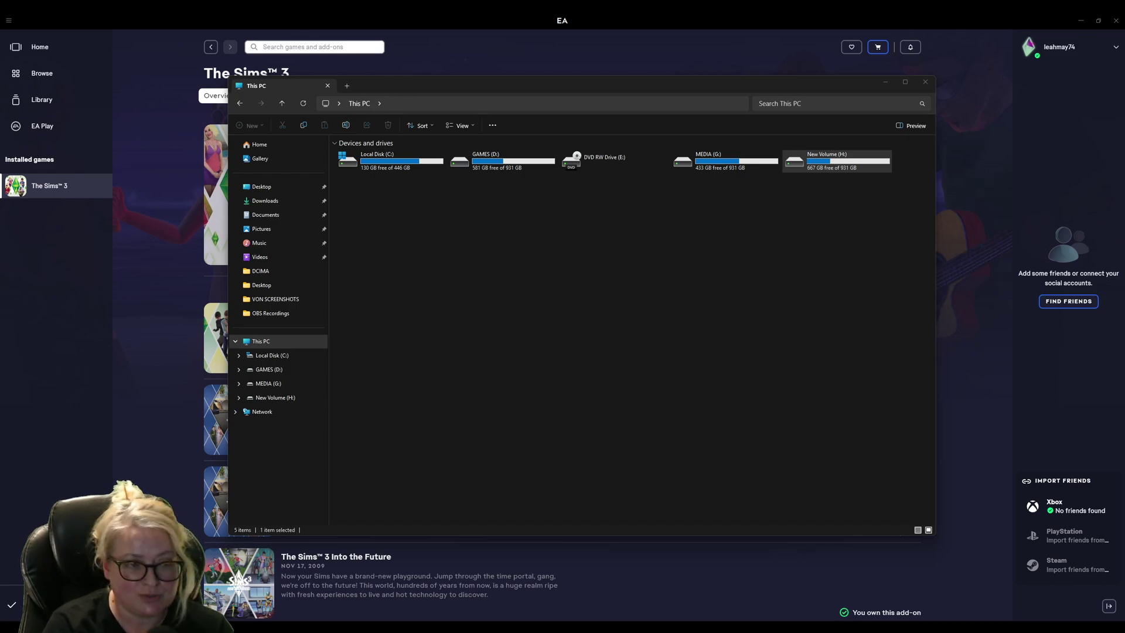
double_click(822, 162)
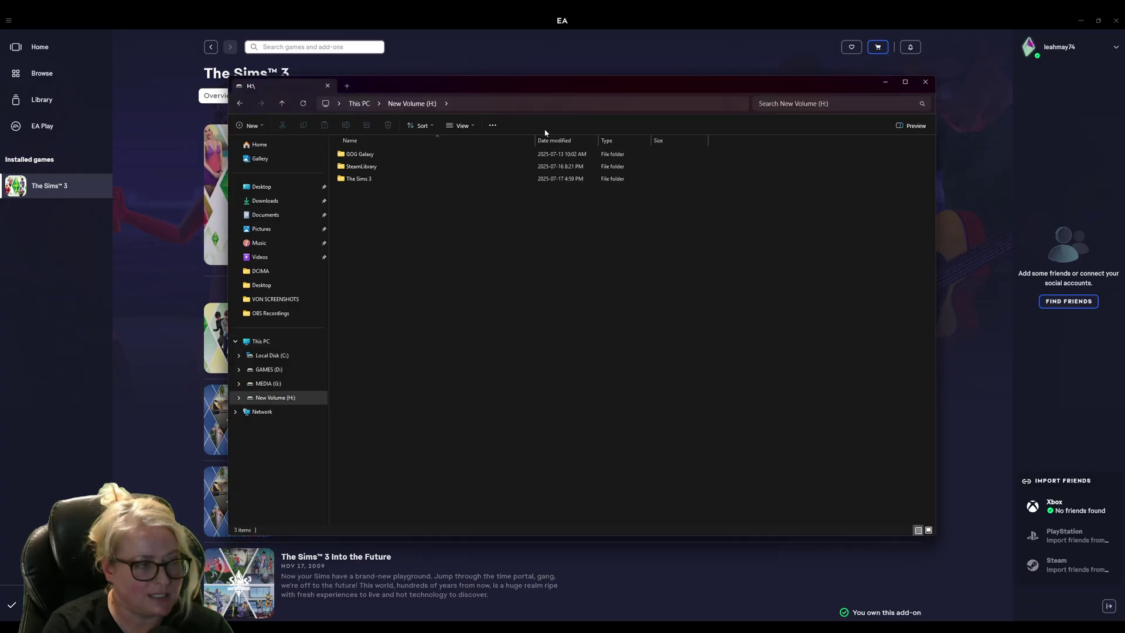
double_click(361, 184)
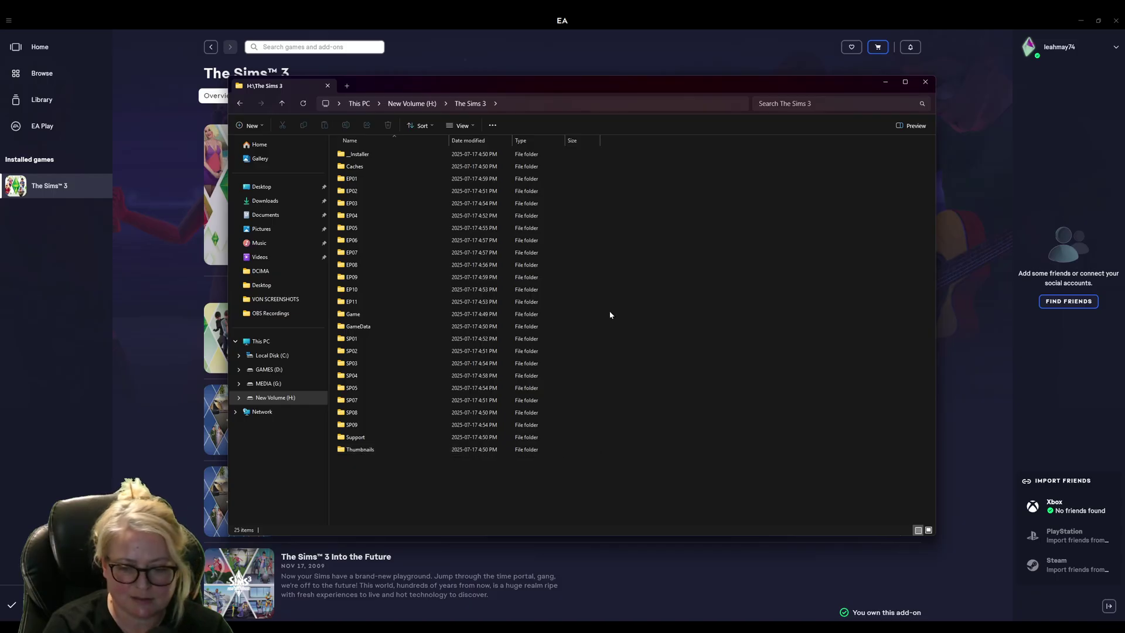
left_click(927, 85)
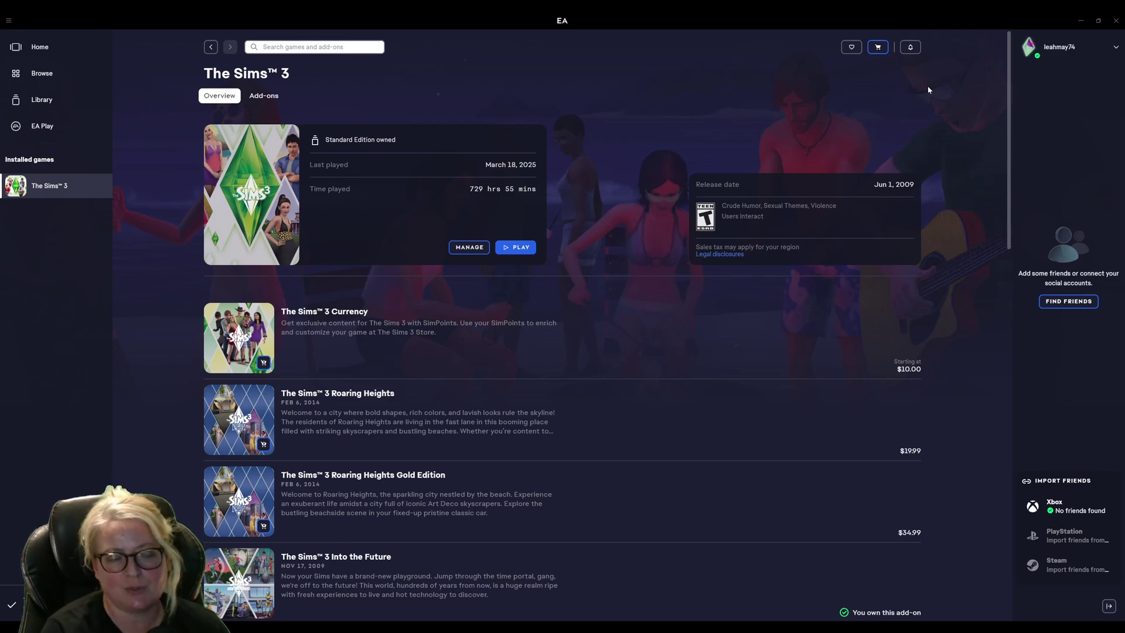
left_click(1116, 22)
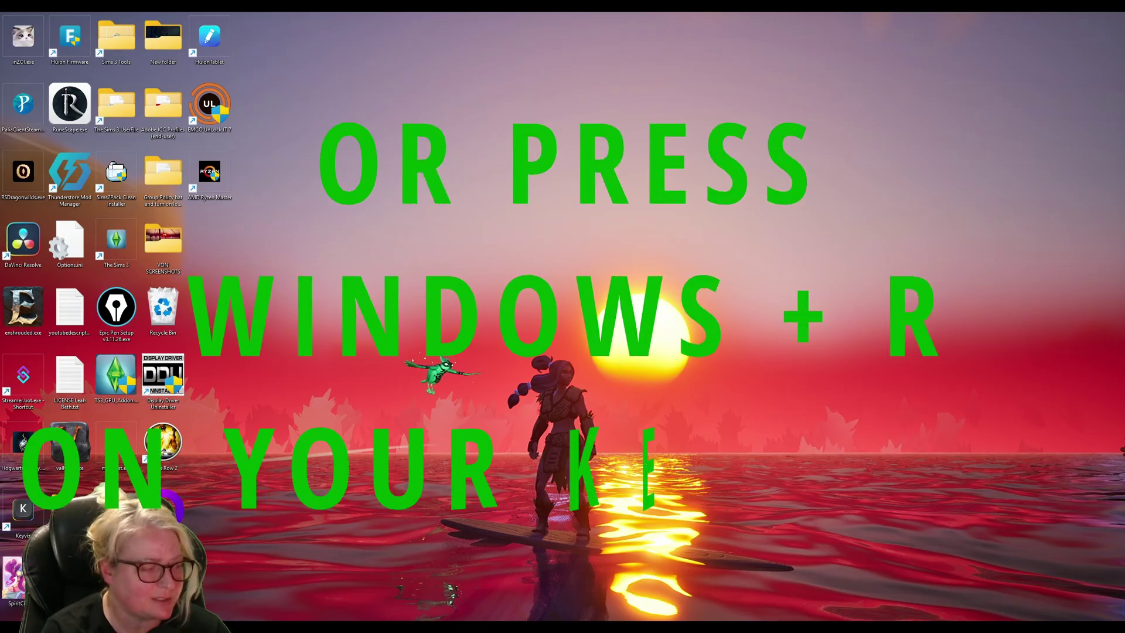
- Open the user profile folder through the Run dialog and check the Documents folder's location in its properties
key("super+x")
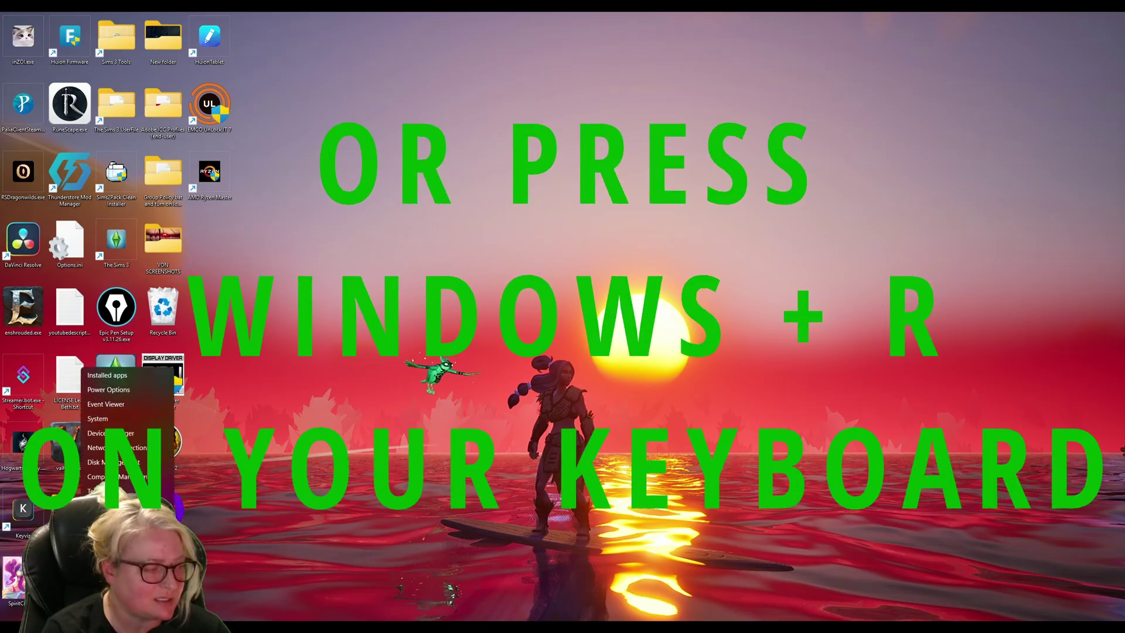
key("super+r")
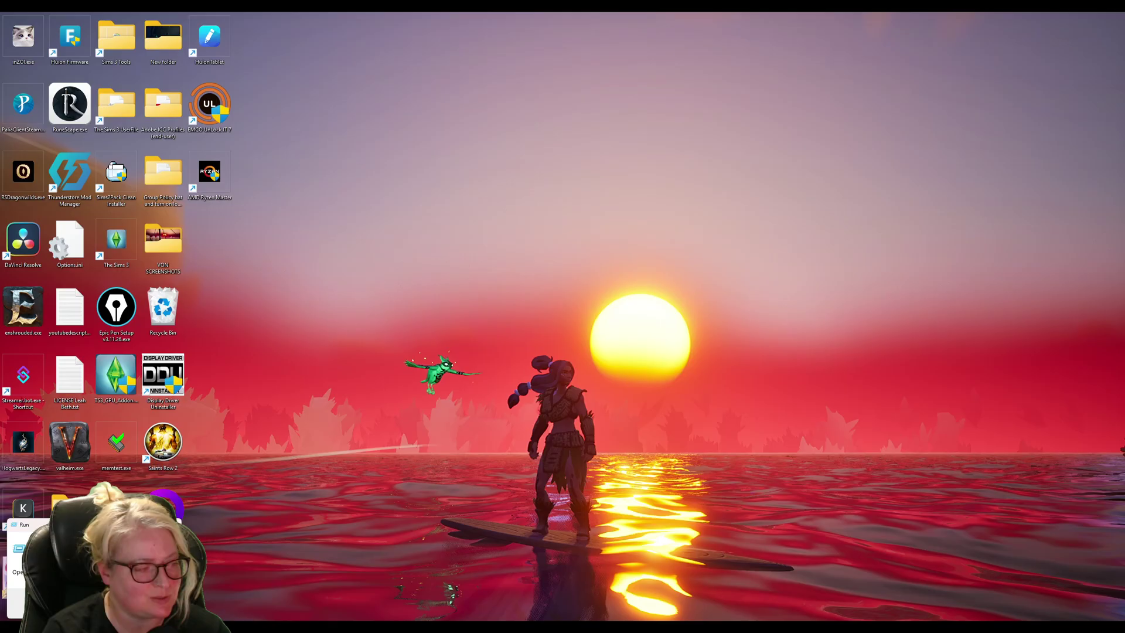
key("Return")
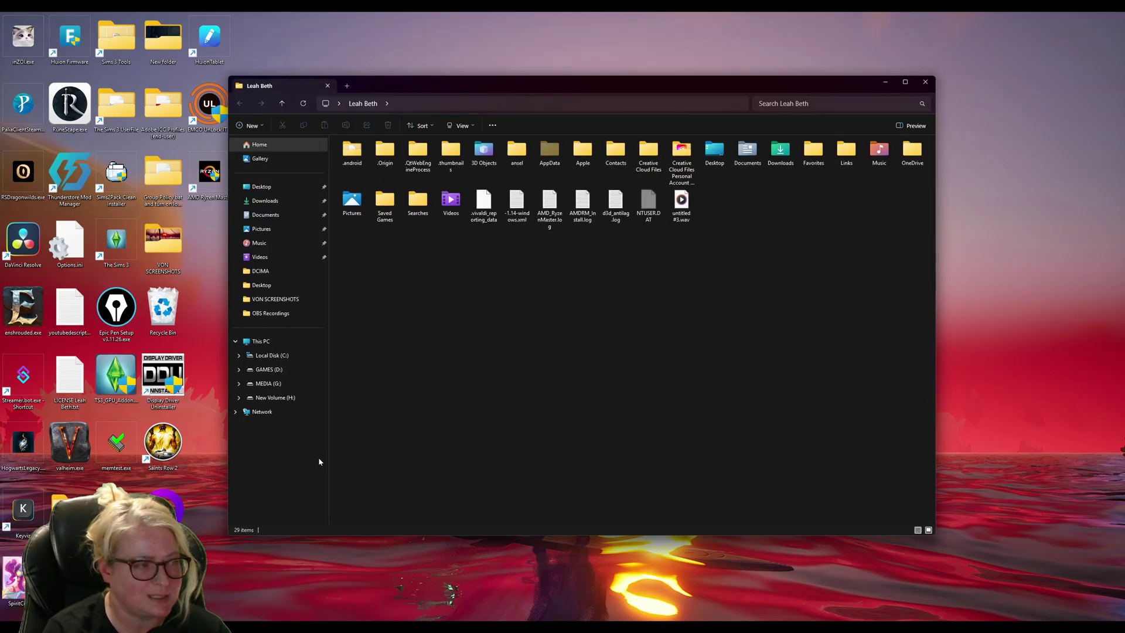
left_click(747, 153)
key("alt+Return")
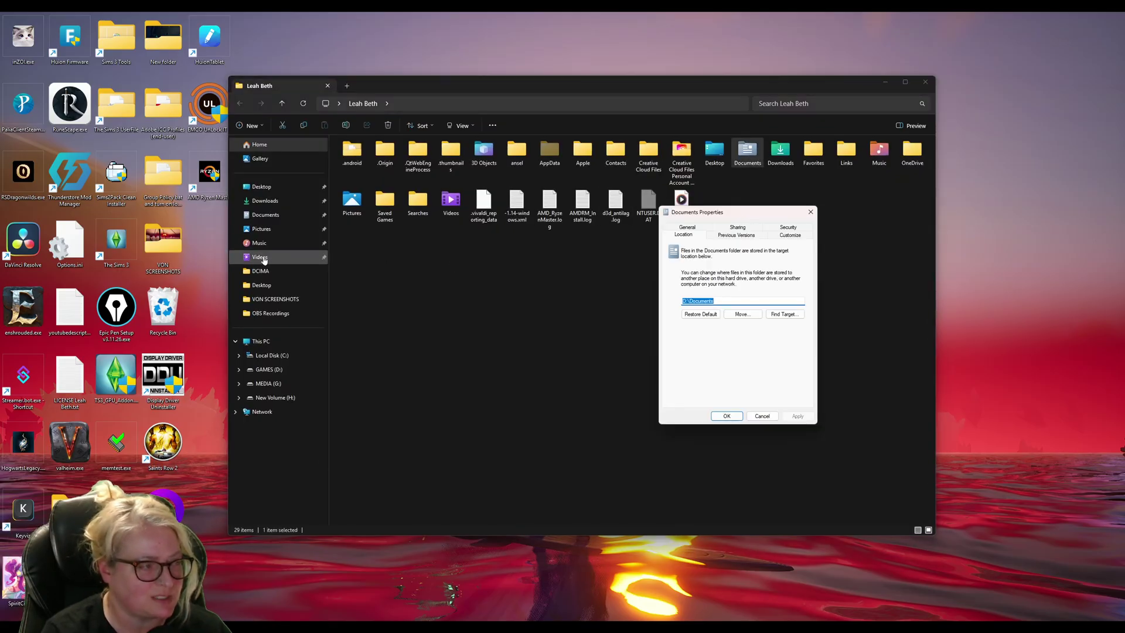
- Create a new folder named Documents on the New Volume (H:) drive
left_click(259, 398)
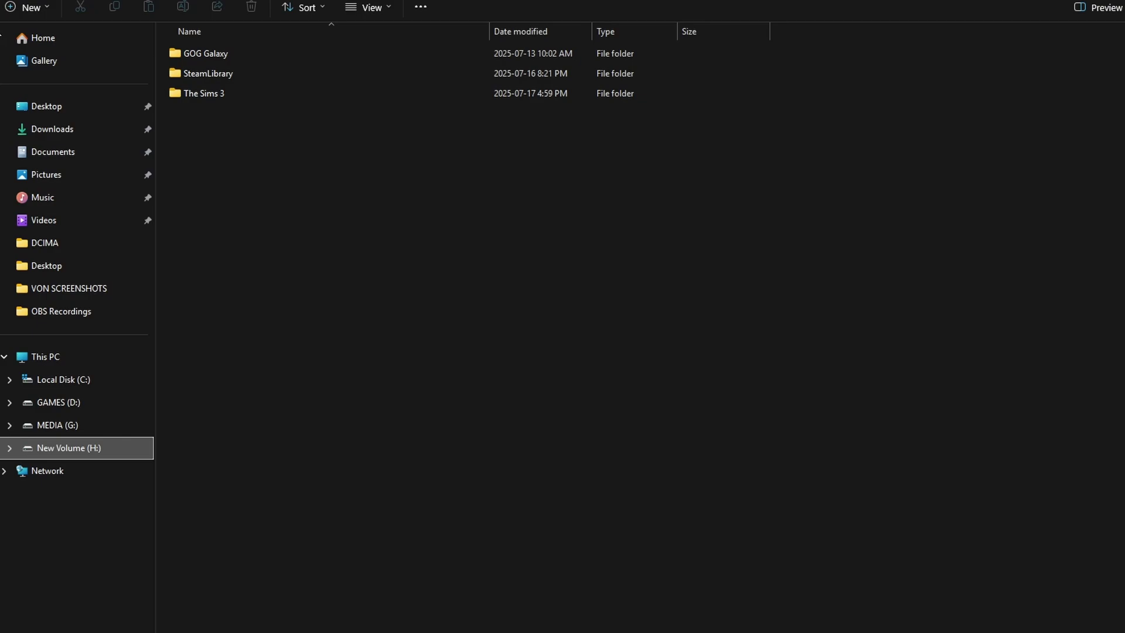
right_click(288, 210)
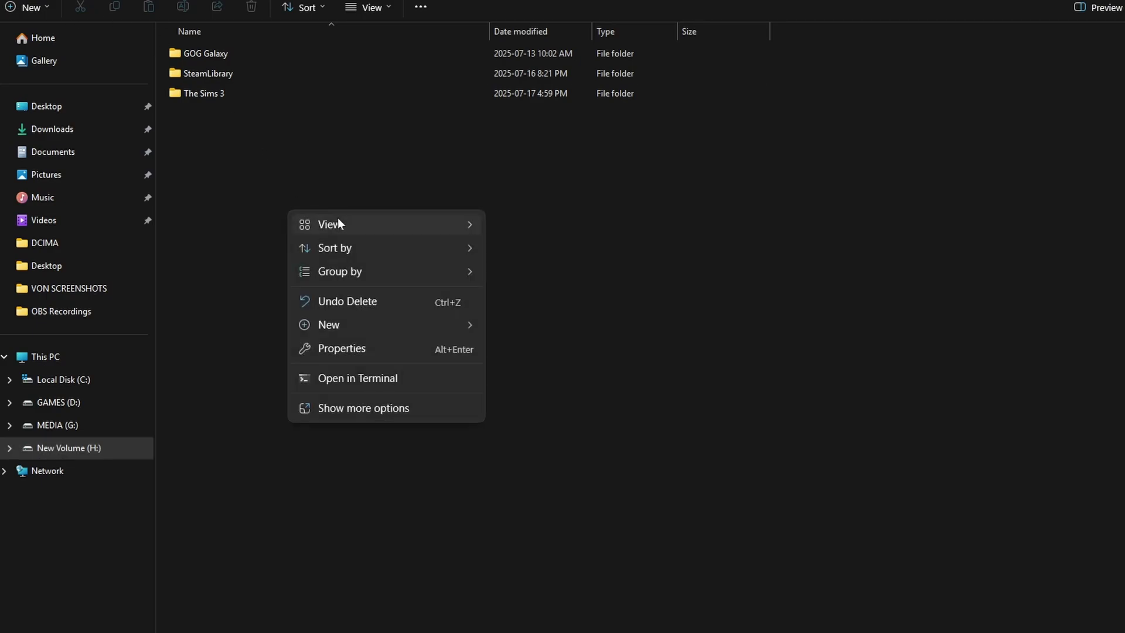
mouse_move(469, 332)
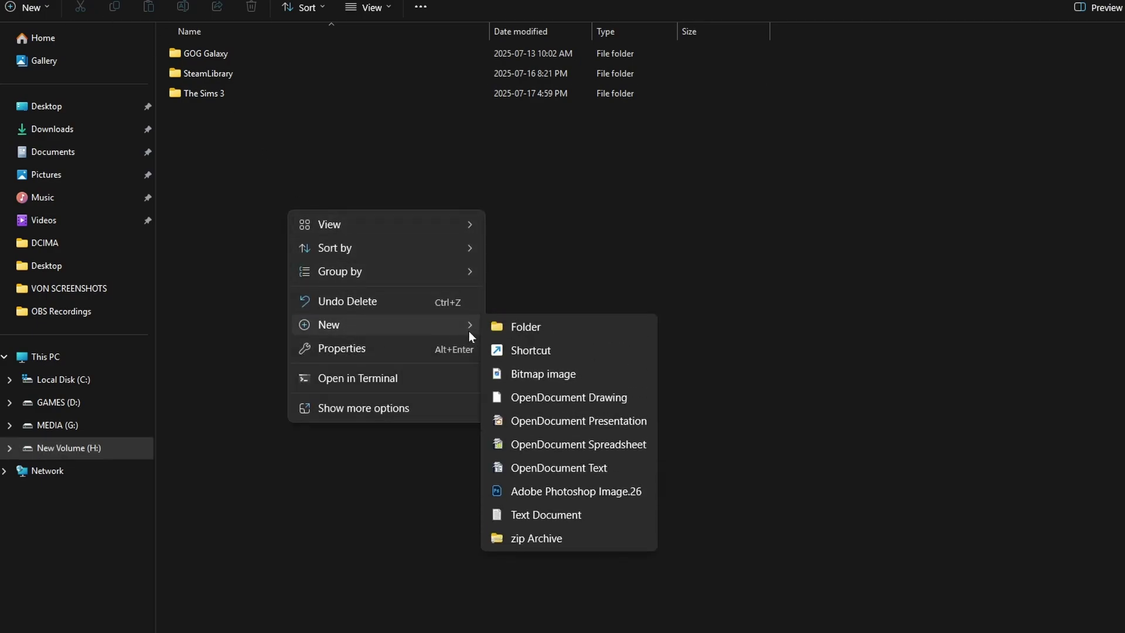
left_click(529, 328)
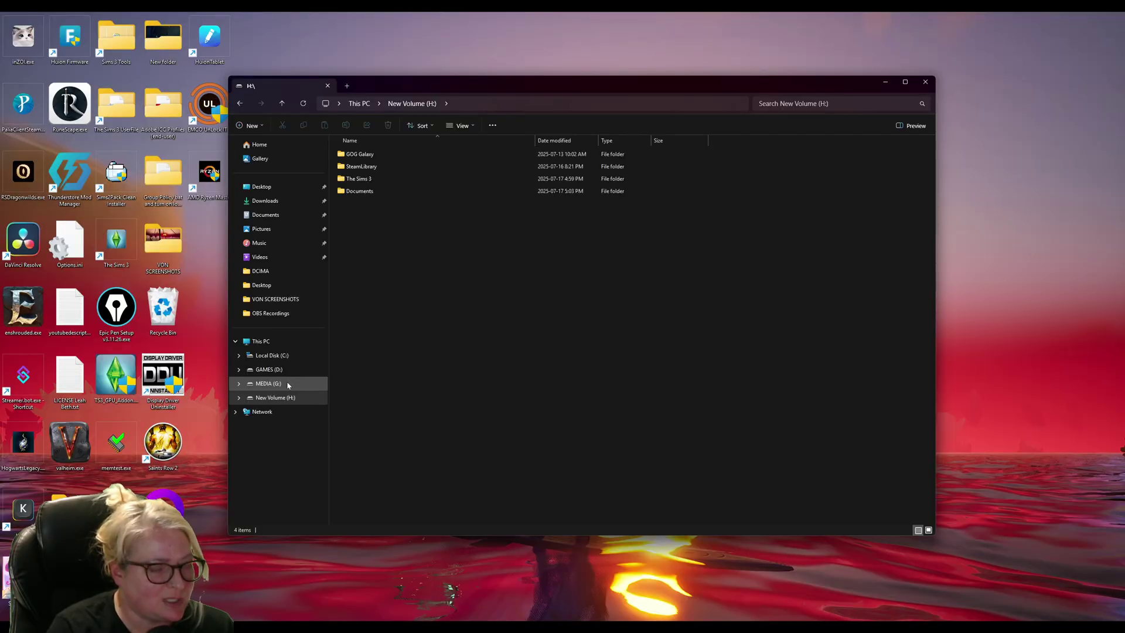
- Open the location settings in the properties of the Documents folder on the GAMES (D:) drive
left_click(270, 370)
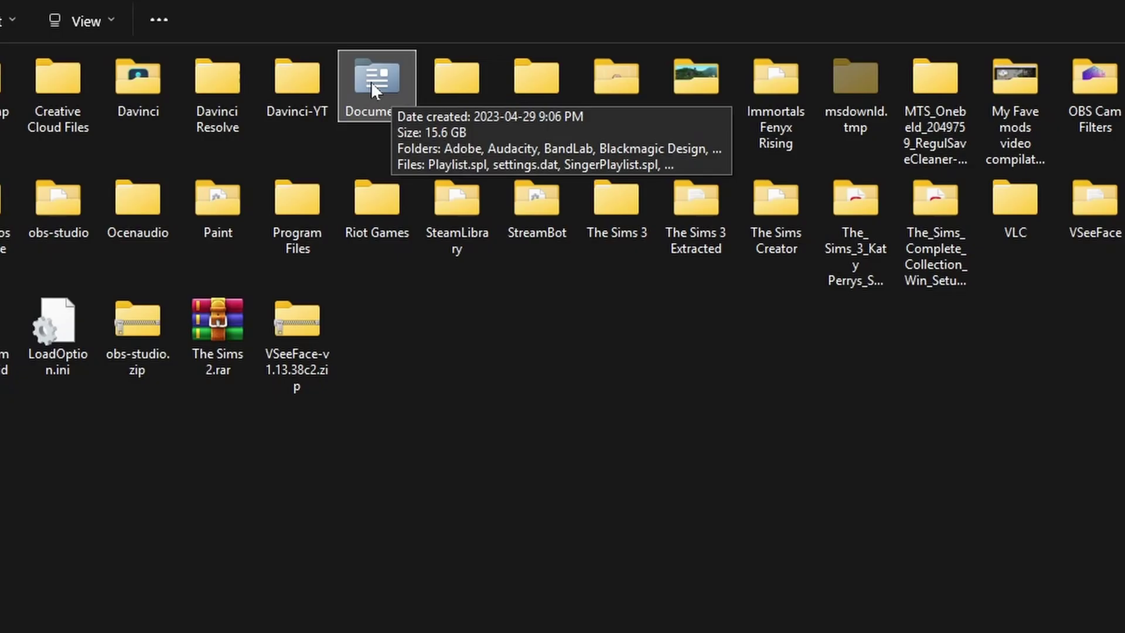
right_click(371, 82)
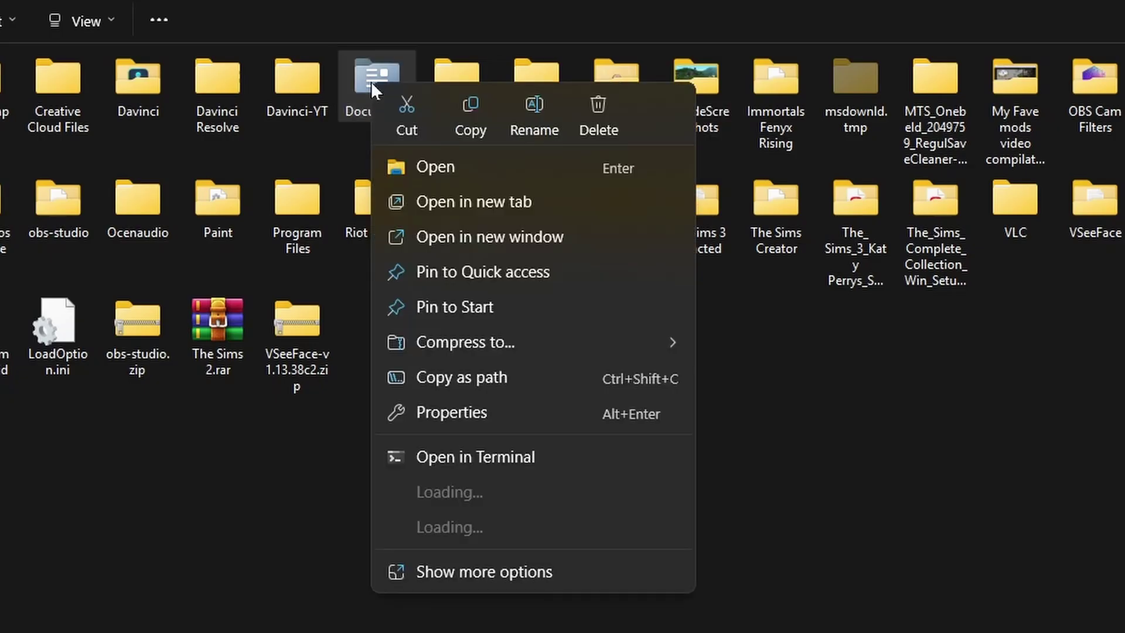
left_click(446, 414)
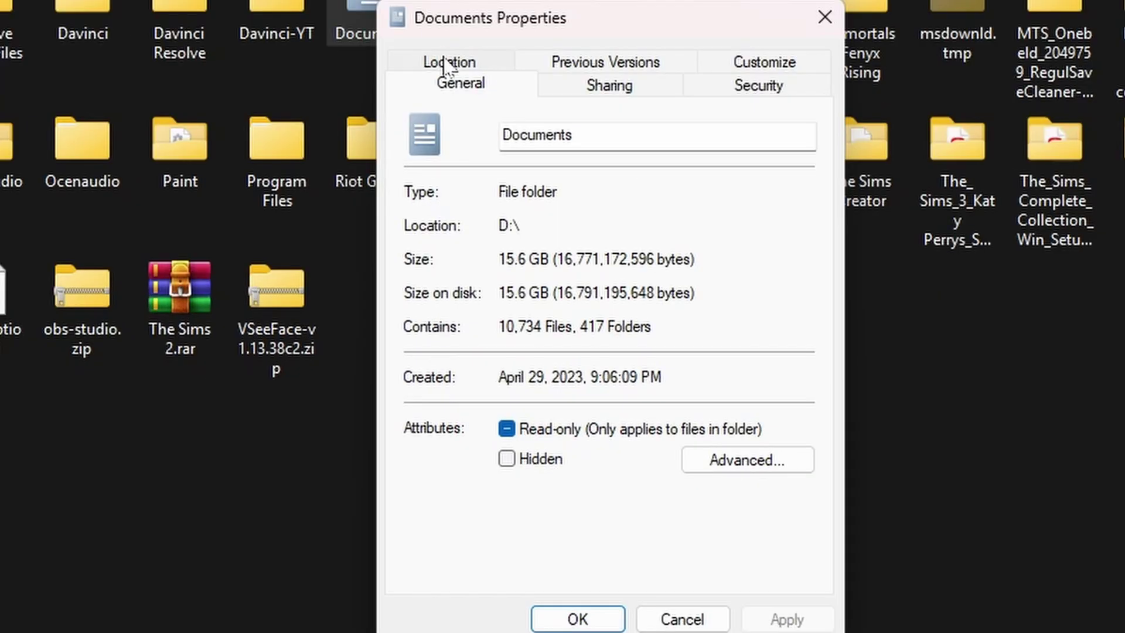
left_click(441, 63)
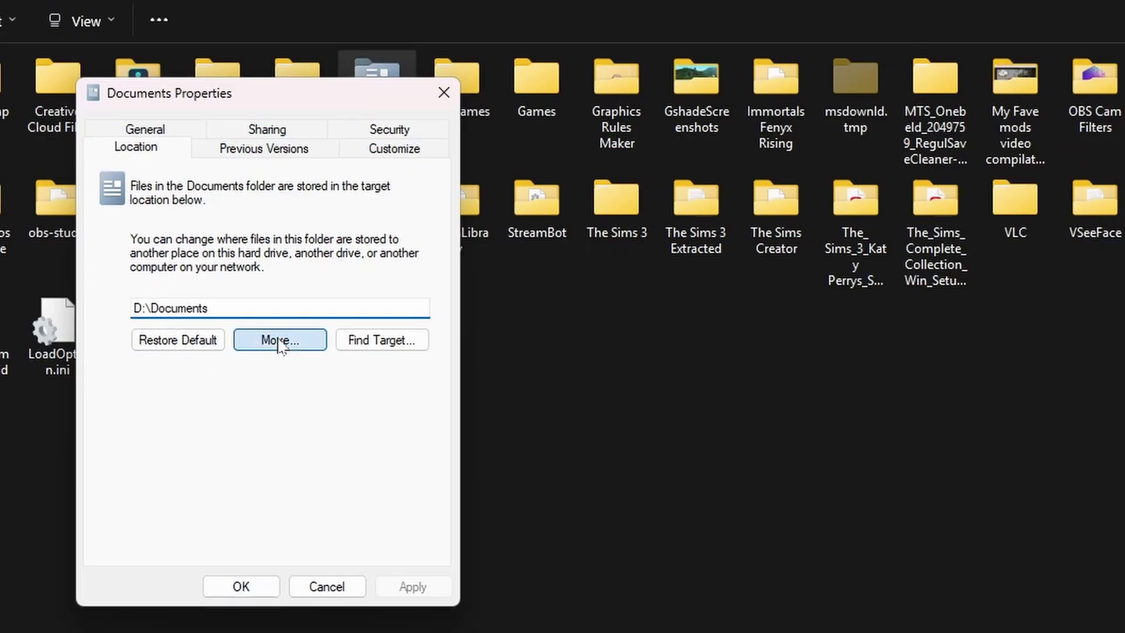
- Choose the Documents folder on New Volume (H:) as the new target location for the Documents folder
left_click(279, 341)
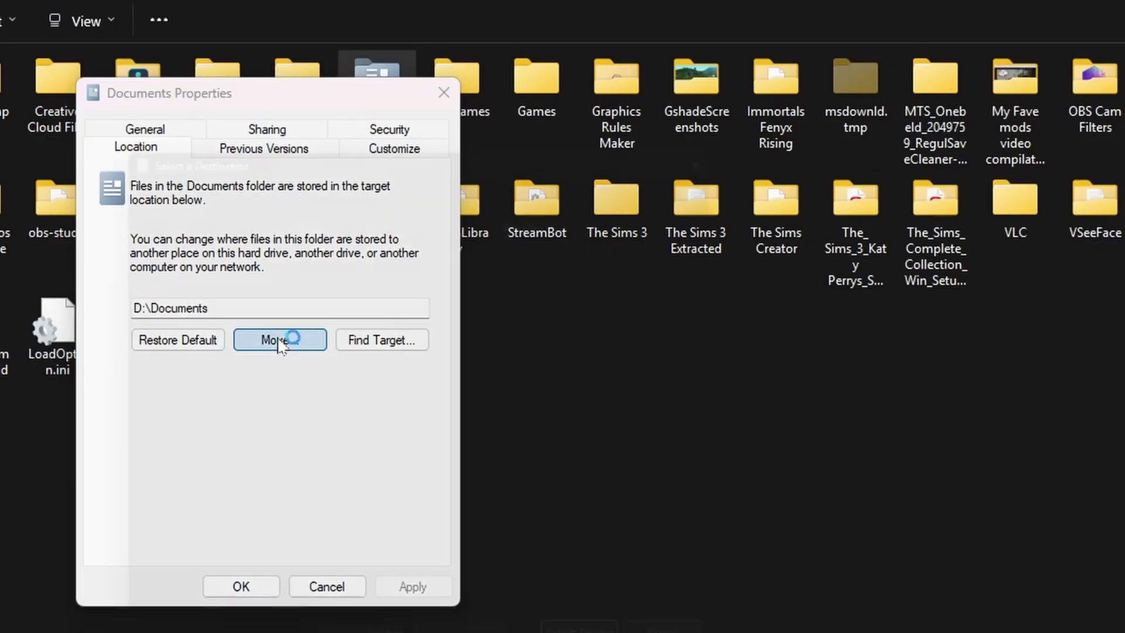
scroll(223, 439, "down", 3)
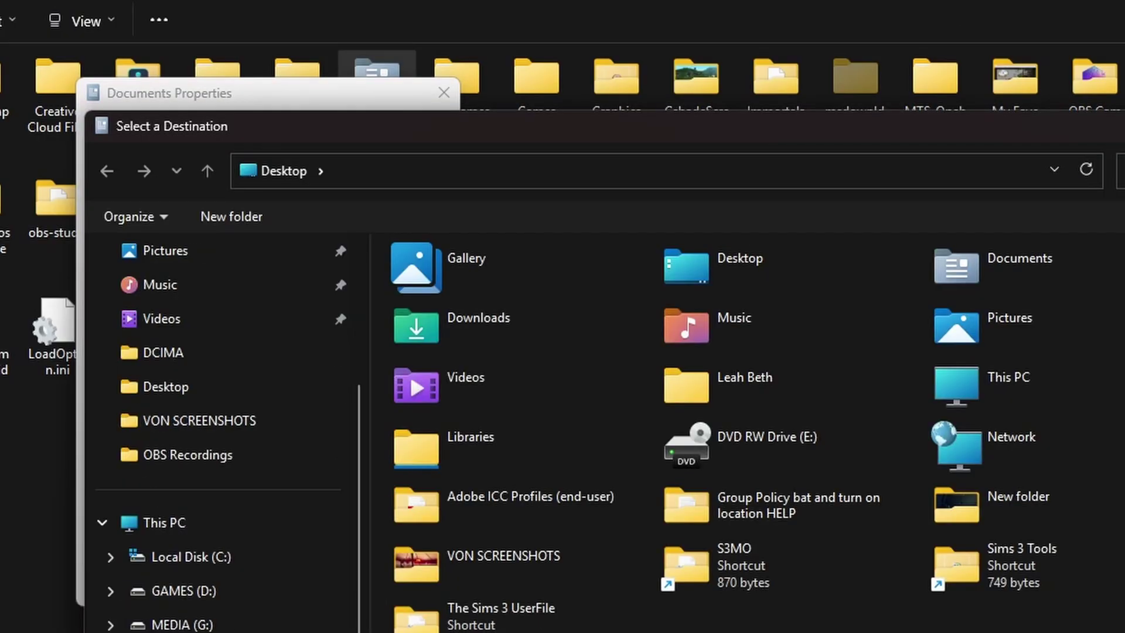
left_click(181, 631)
left_click(436, 281)
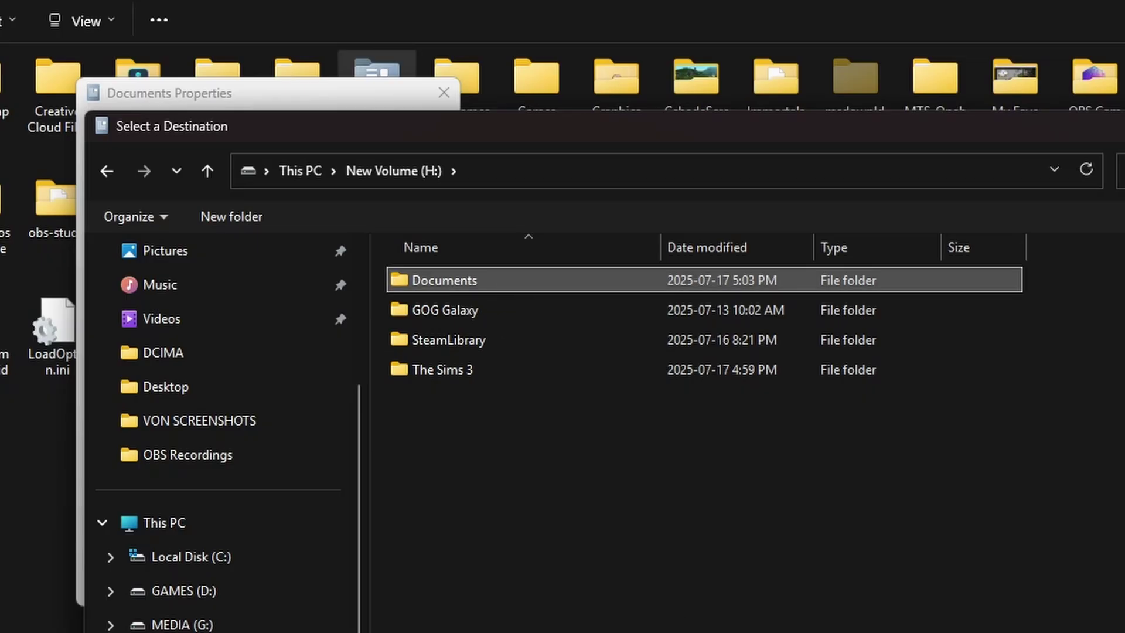
key("Return")
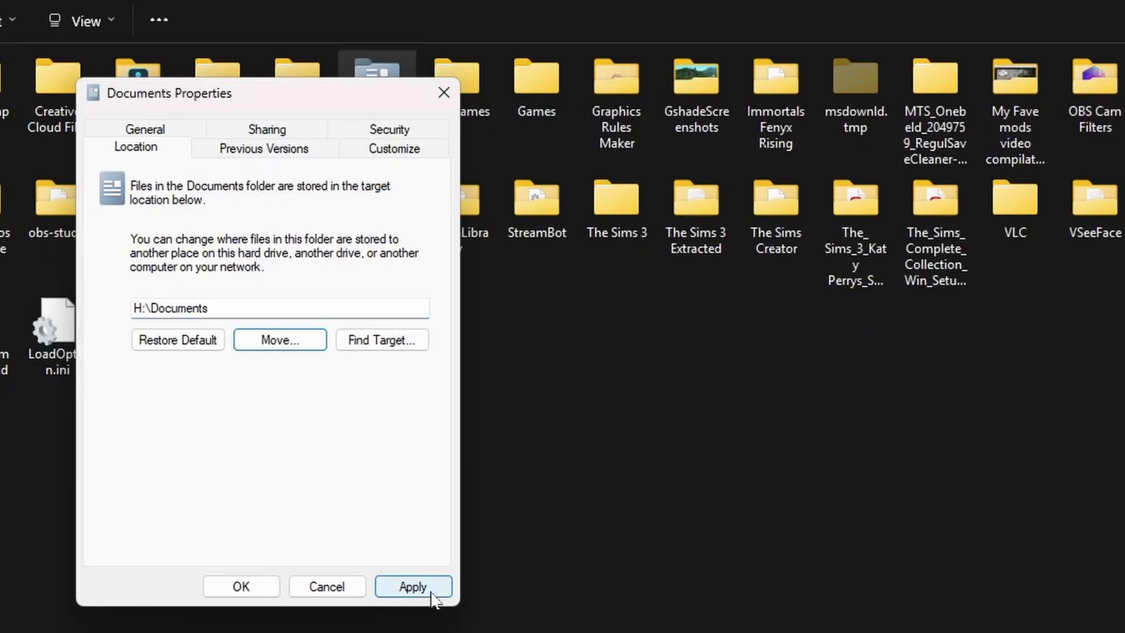
- Apply the new Documents location, agree to move all files from D:\Documents to H:\Documents, and close the properties
left_click(432, 591)
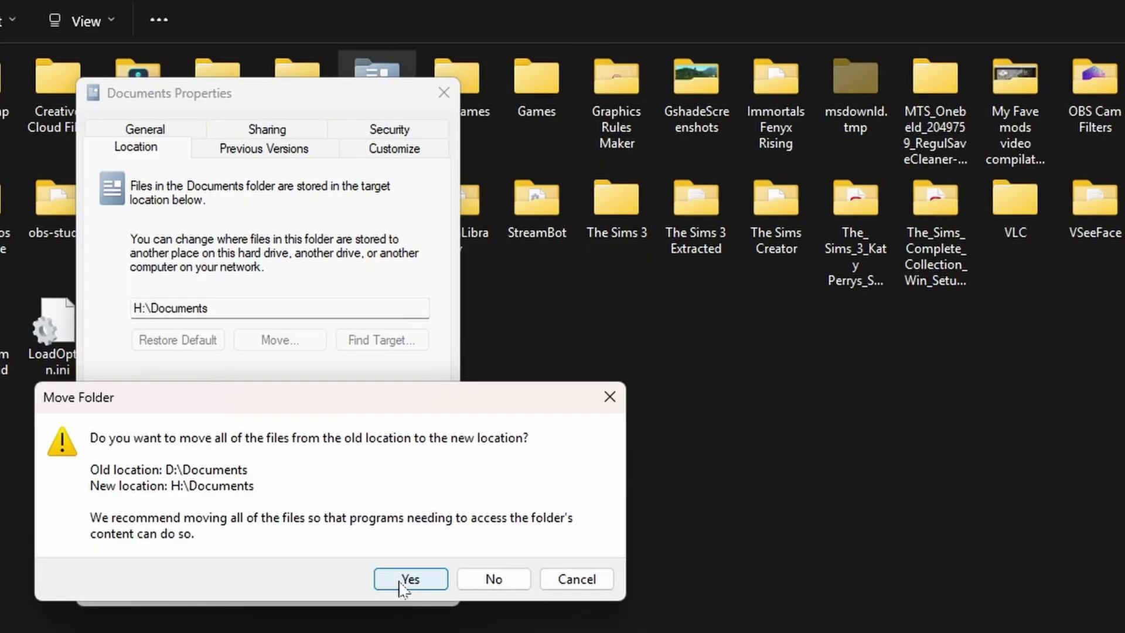
left_click(647, 577)
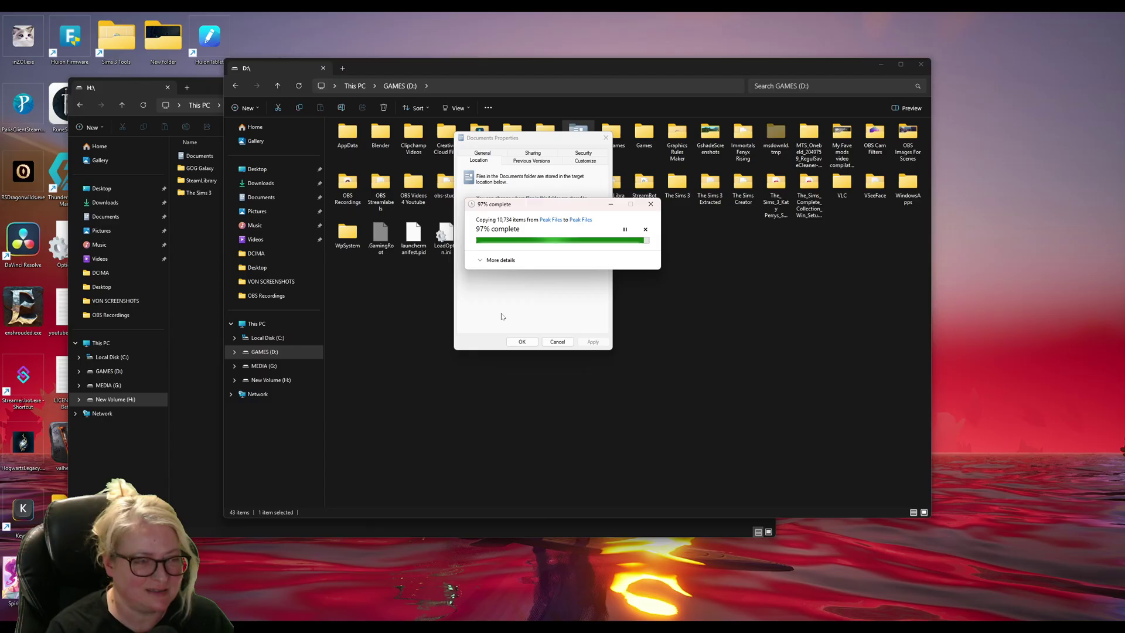
left_click(526, 343)
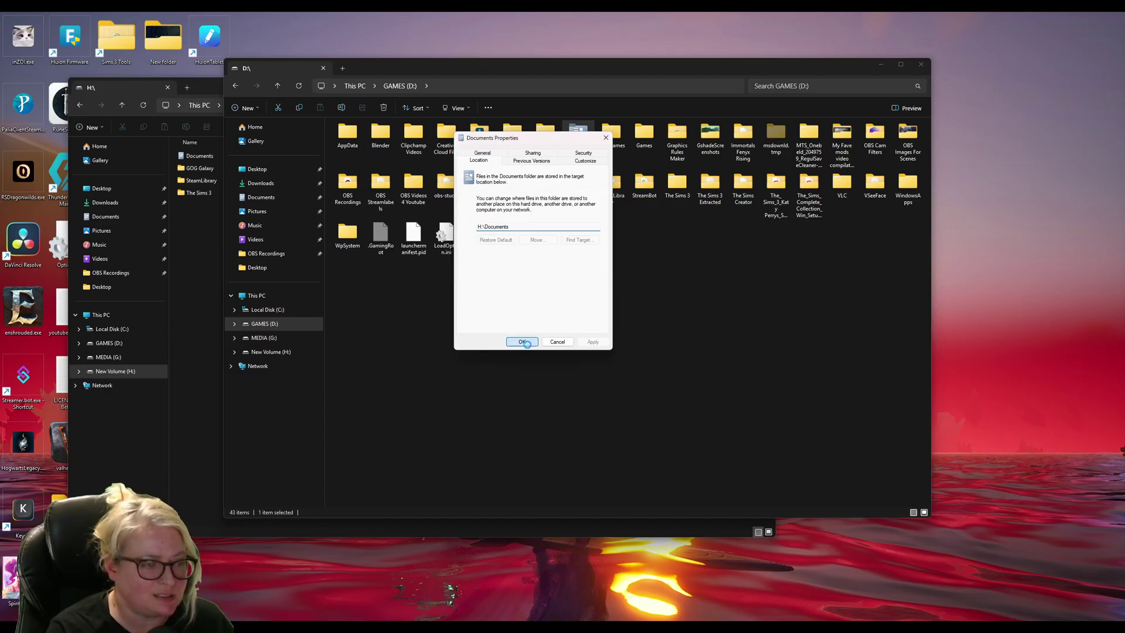
- Switch to Regul Save Cleaner, check The Sims 3 and saves paths in its path settings, and close the program
left_click(166, 105)
left_click_drag(494, 89, 568, 90)
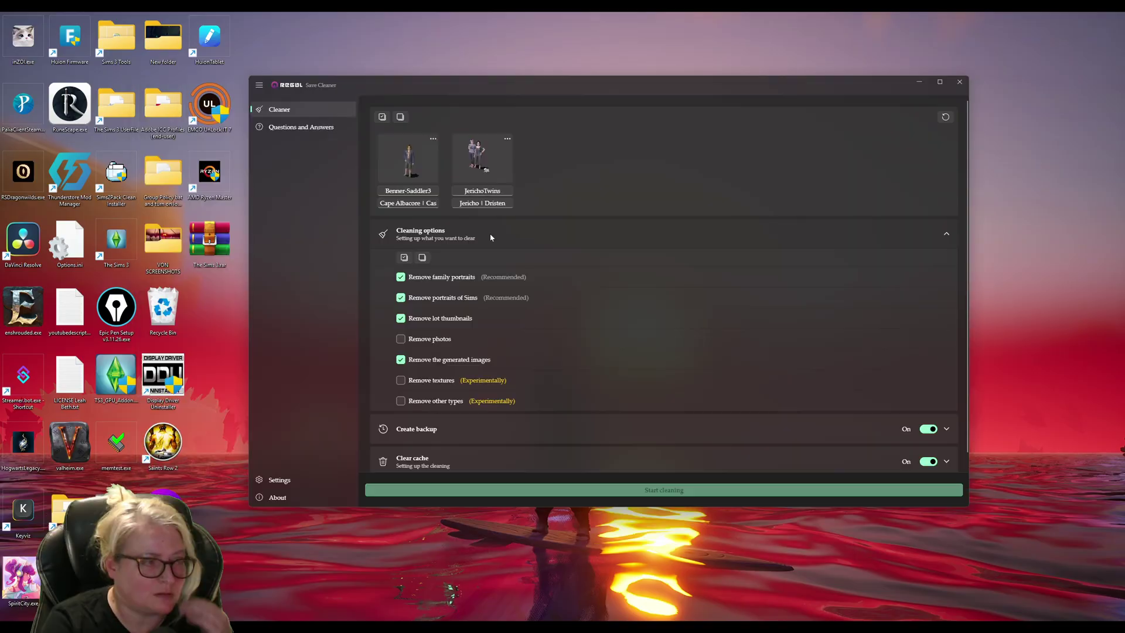
left_click(491, 237)
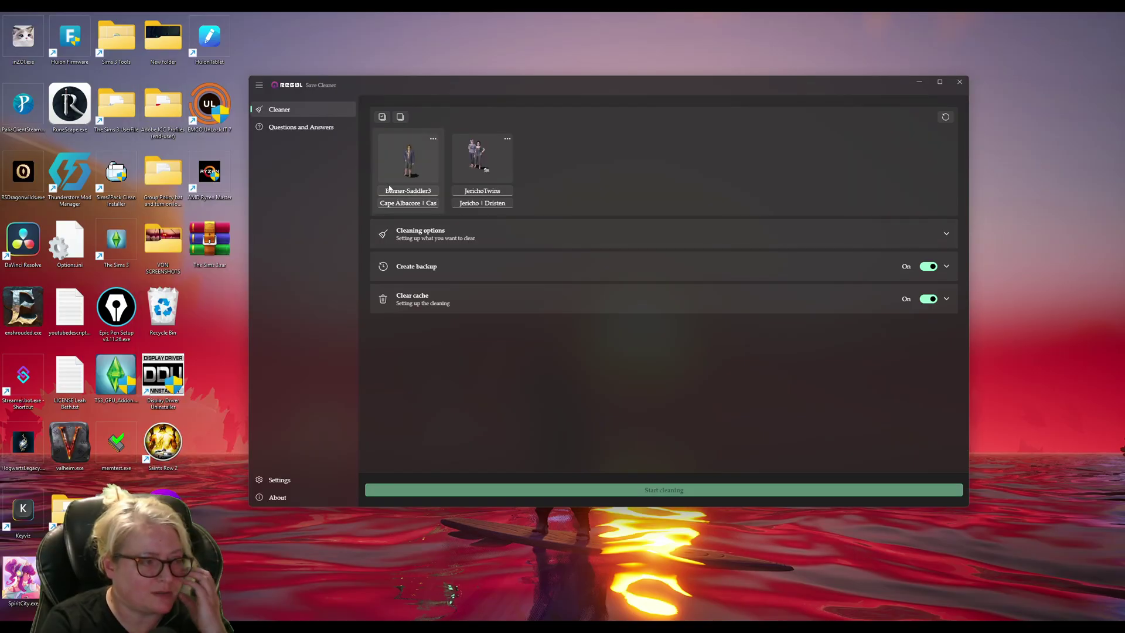
left_click(272, 481)
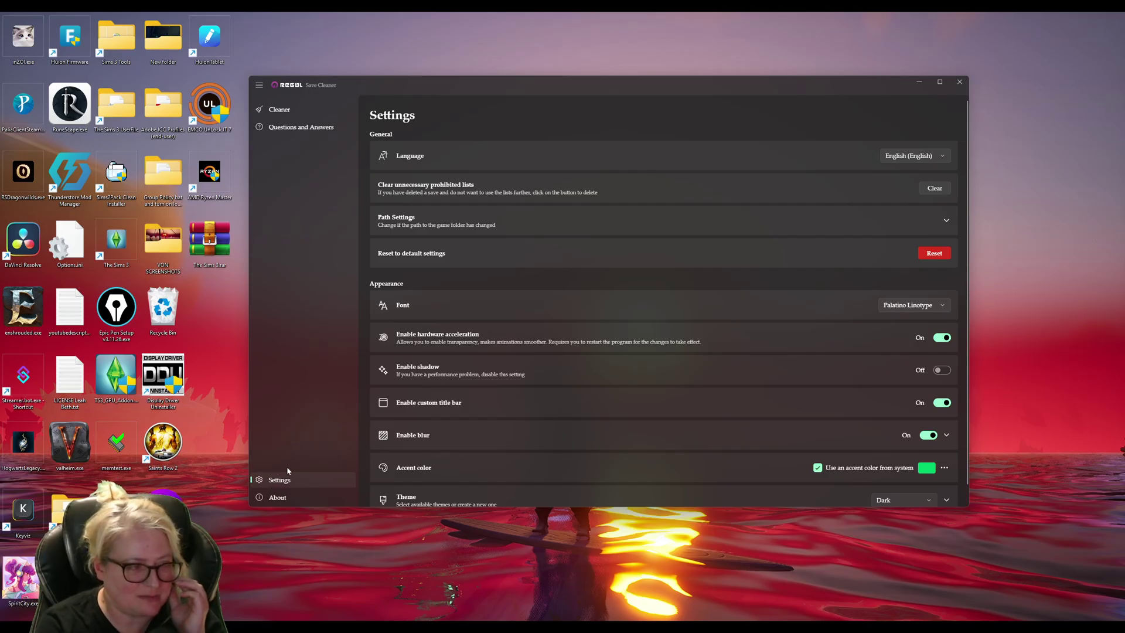
left_click(442, 223)
left_click_drag(616, 88, 544, 120)
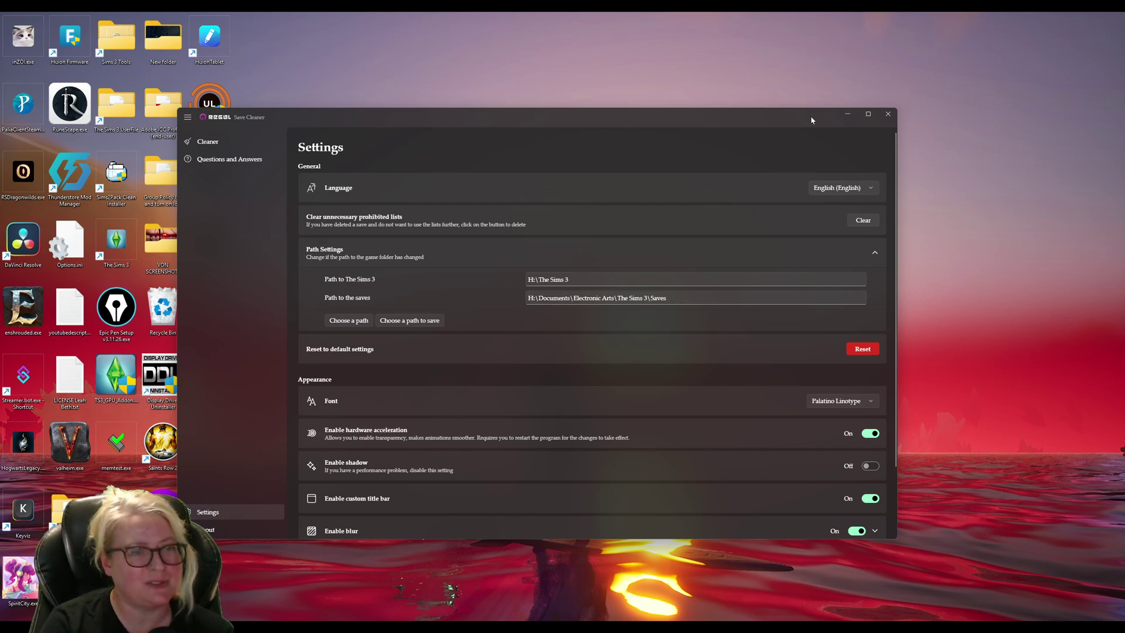
left_click(888, 113)
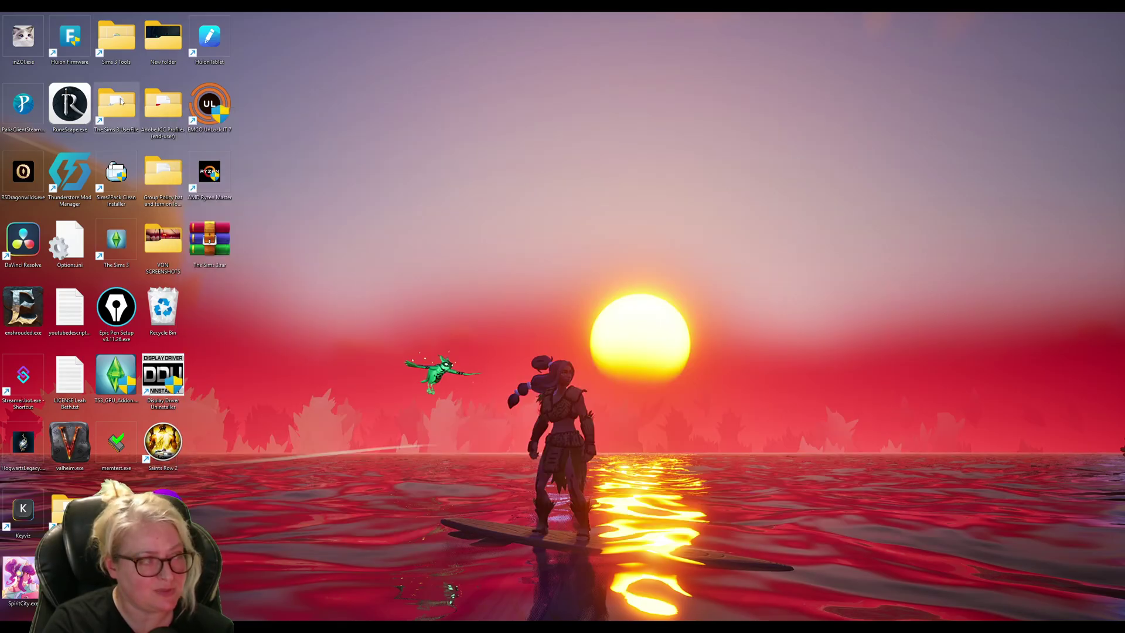